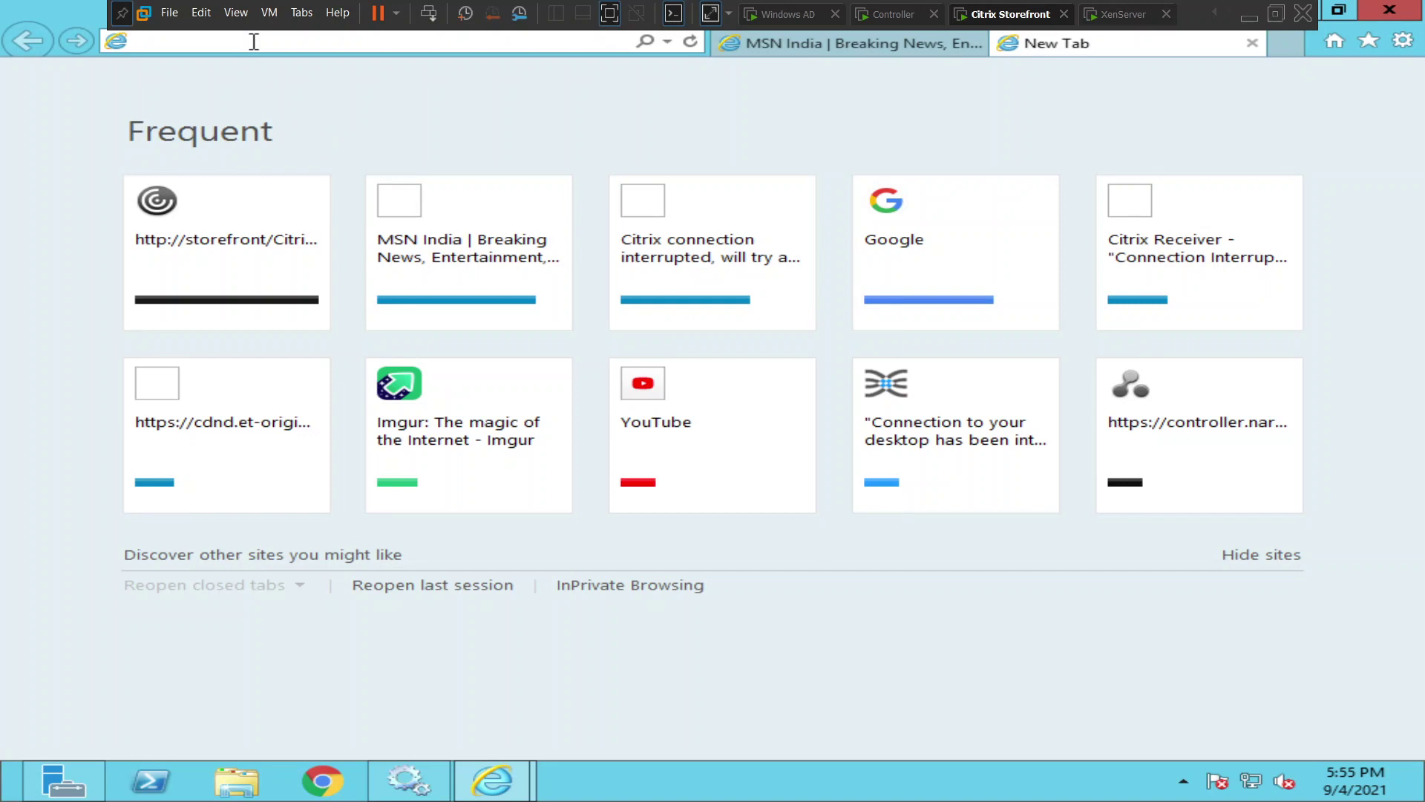
Open the store and enter the domain administrator user name and password on the StoreFront log-on page
text(storefront/Citrix/VirtualStoreWeb/)
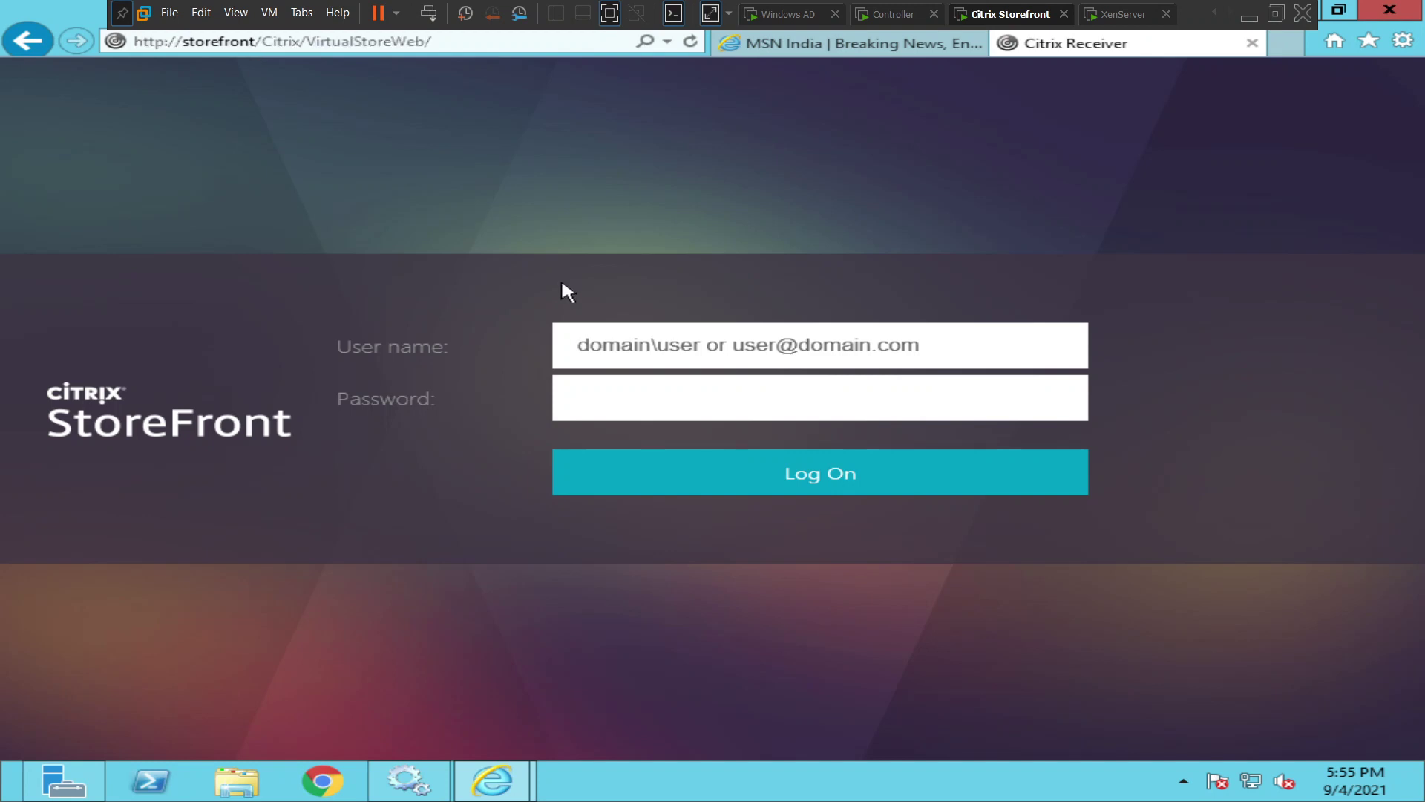
click(605, 337)
text(nar)
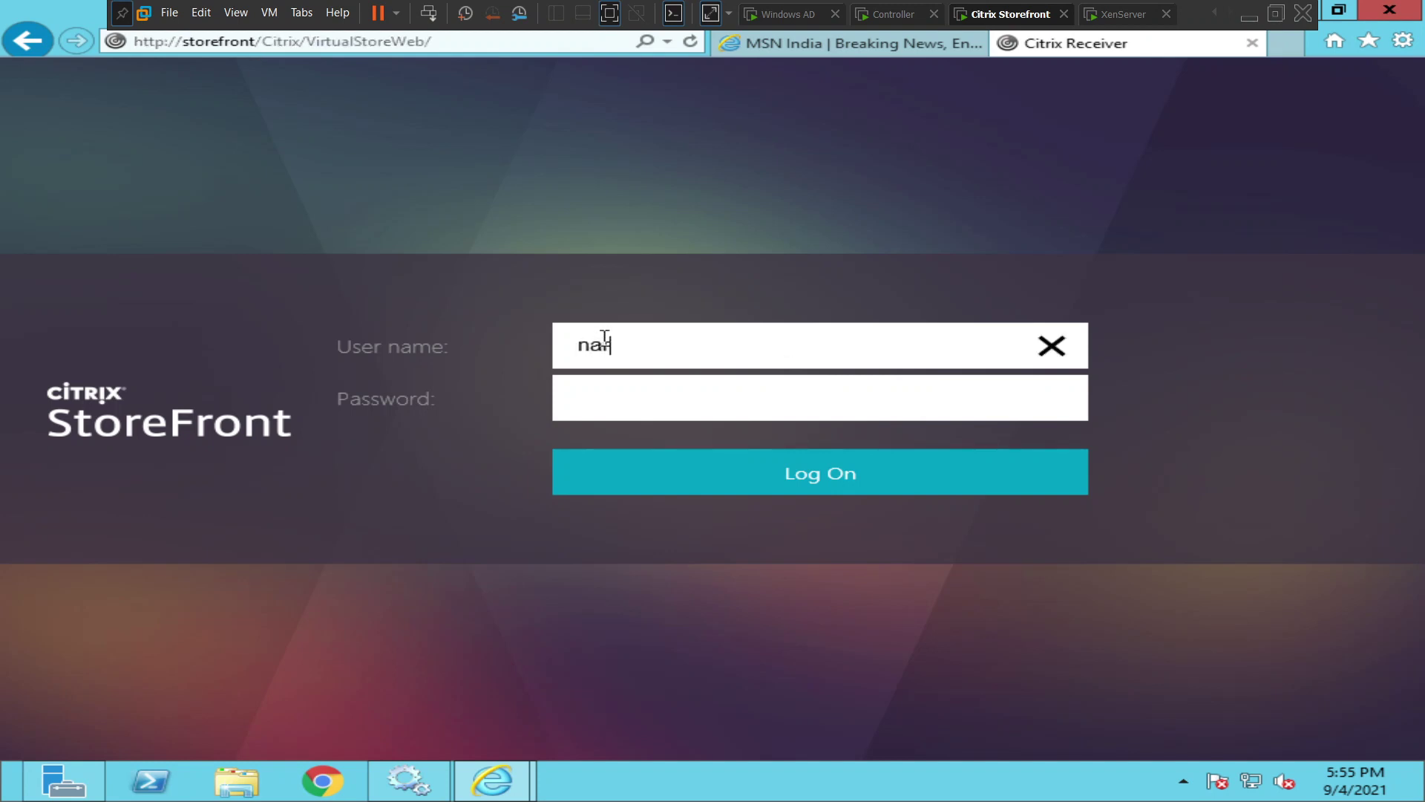
text(esh.com\admini)
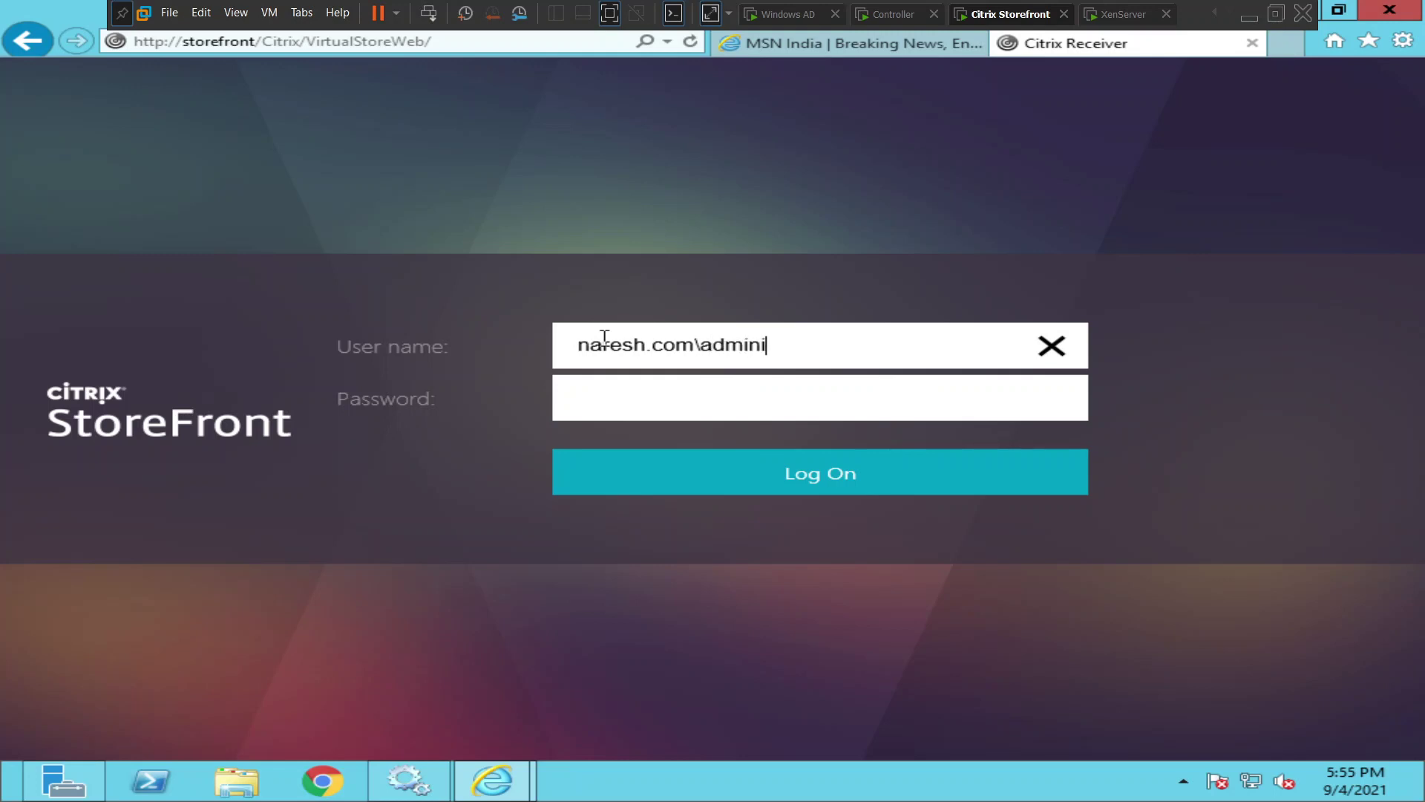
text(strator)
key(Tab)
text(****)
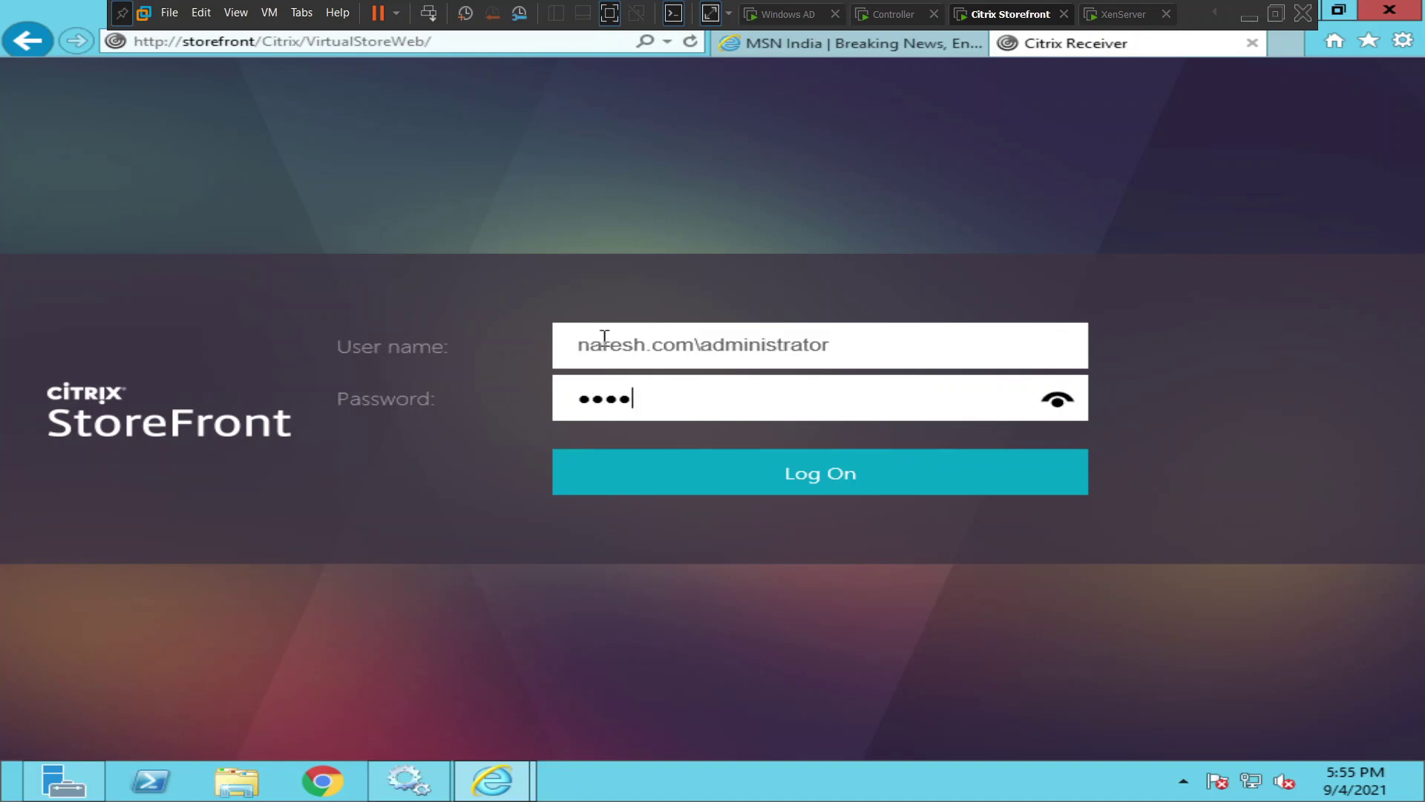
text(**********)
Log on, launch the published Notepad app from Apps, then minimize the Notepad window
click(711, 475)
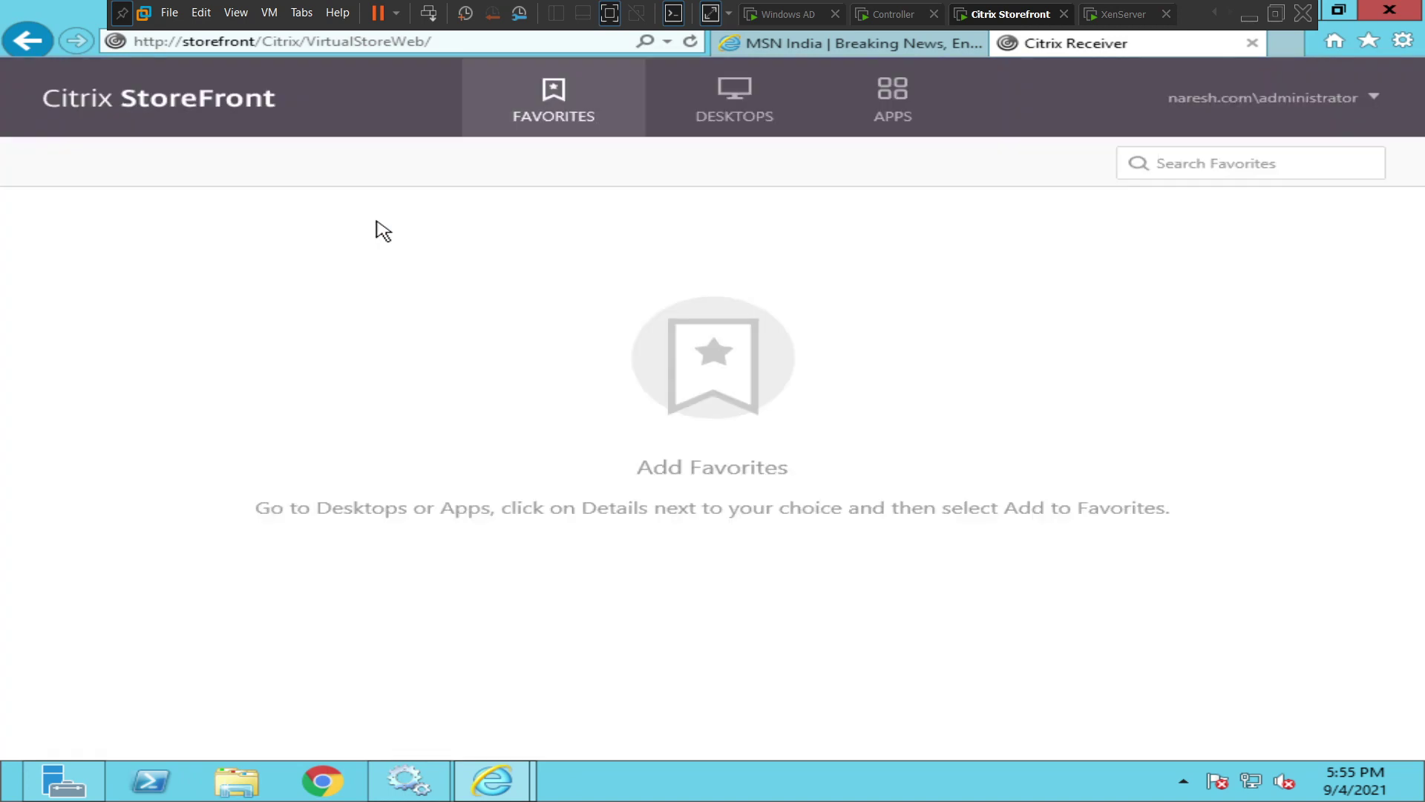
click(888, 143)
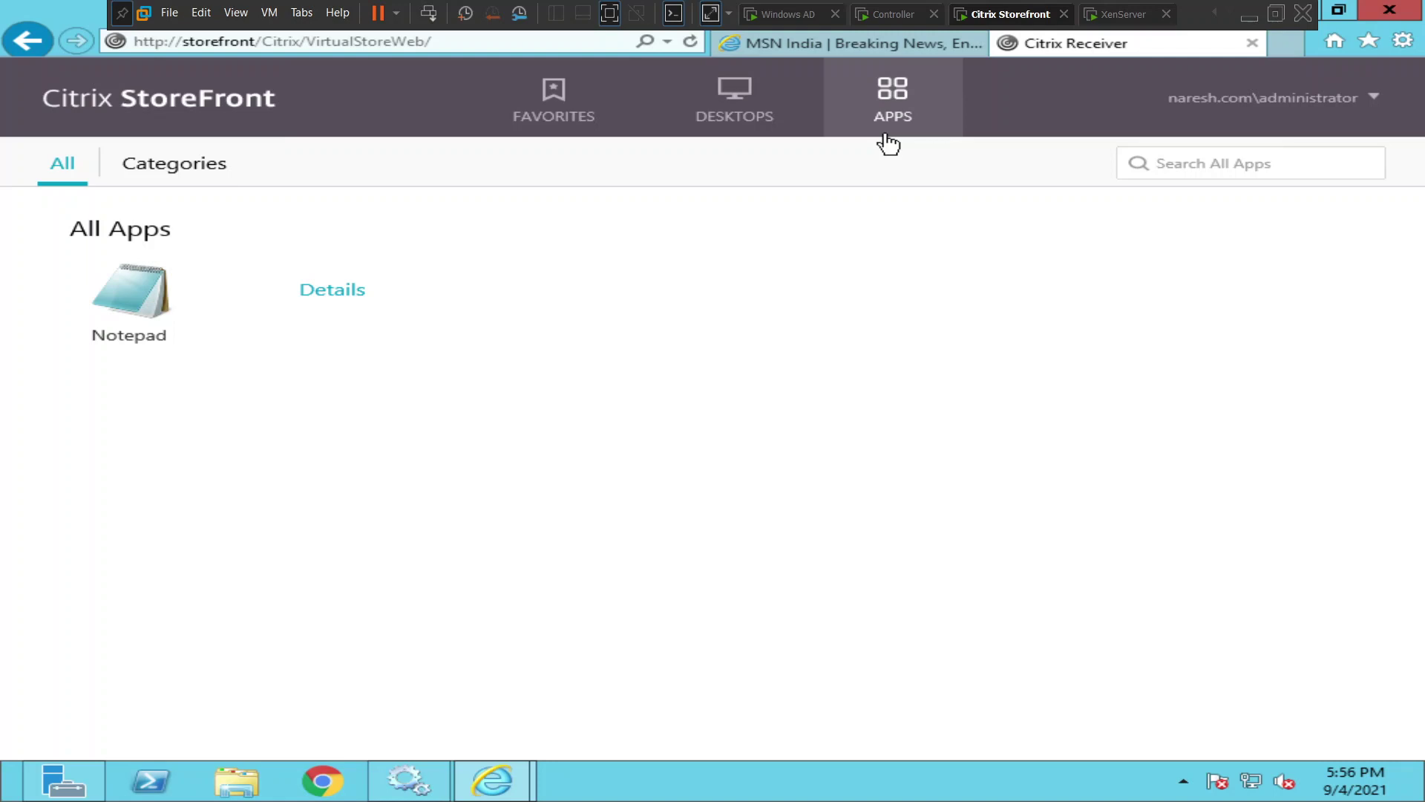
click(757, 128)
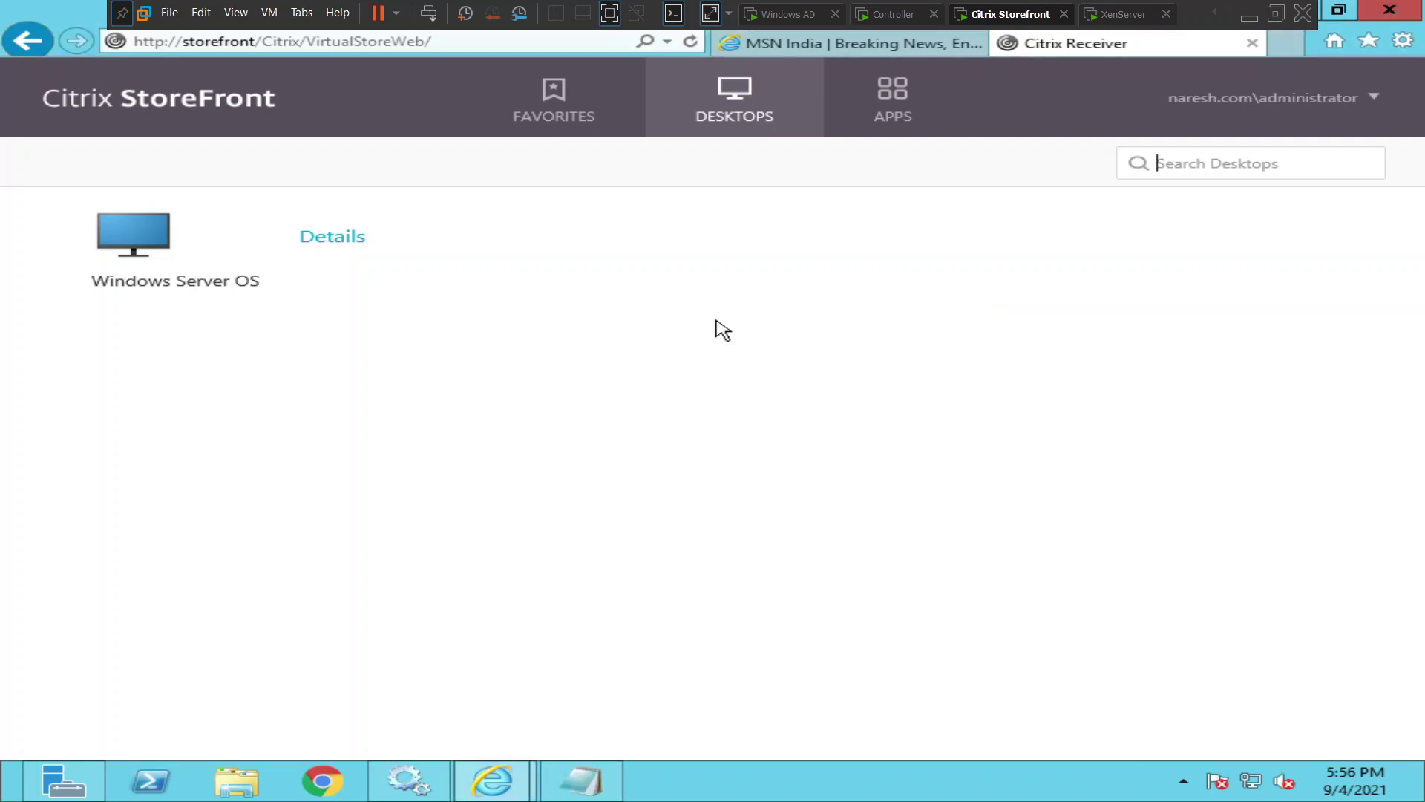
click(587, 779)
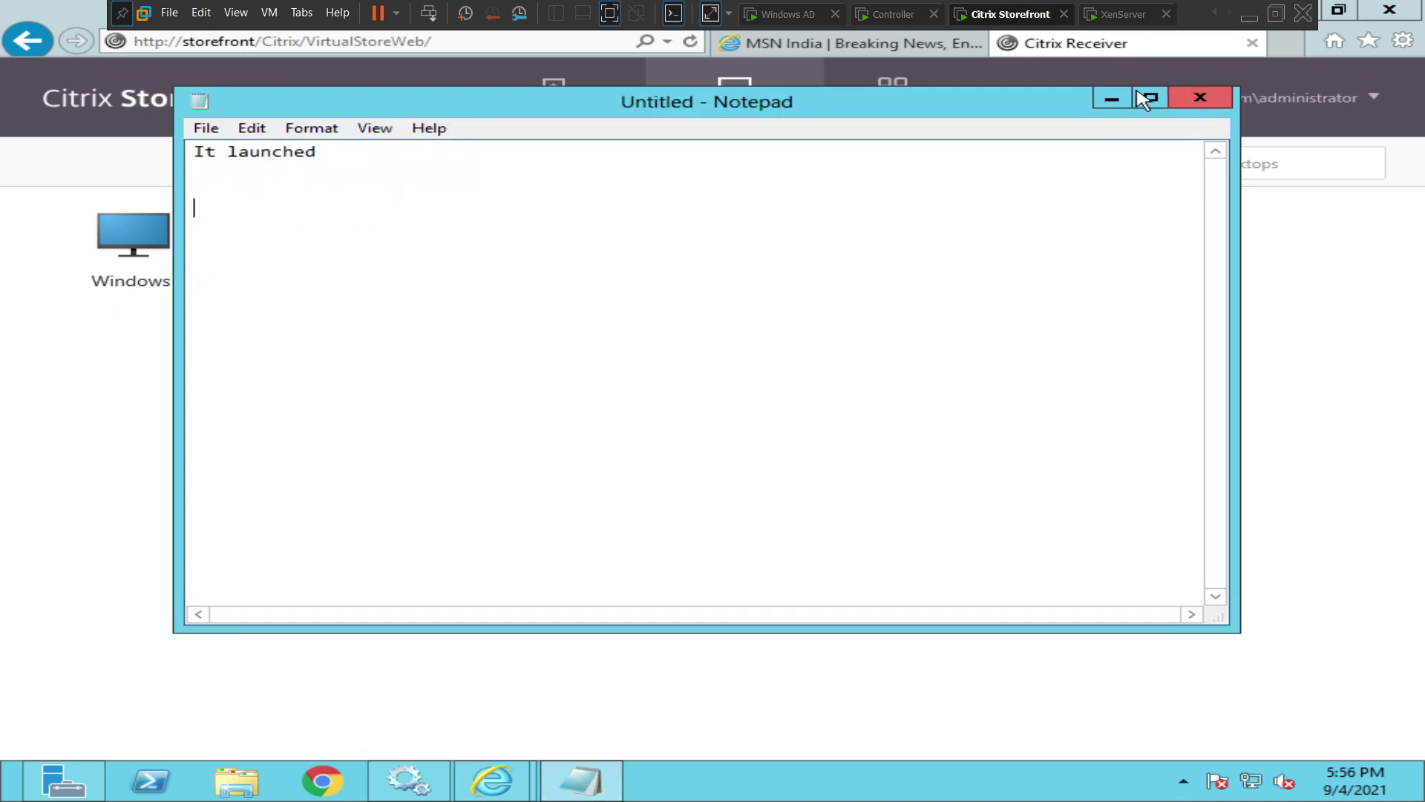
click(1112, 98)
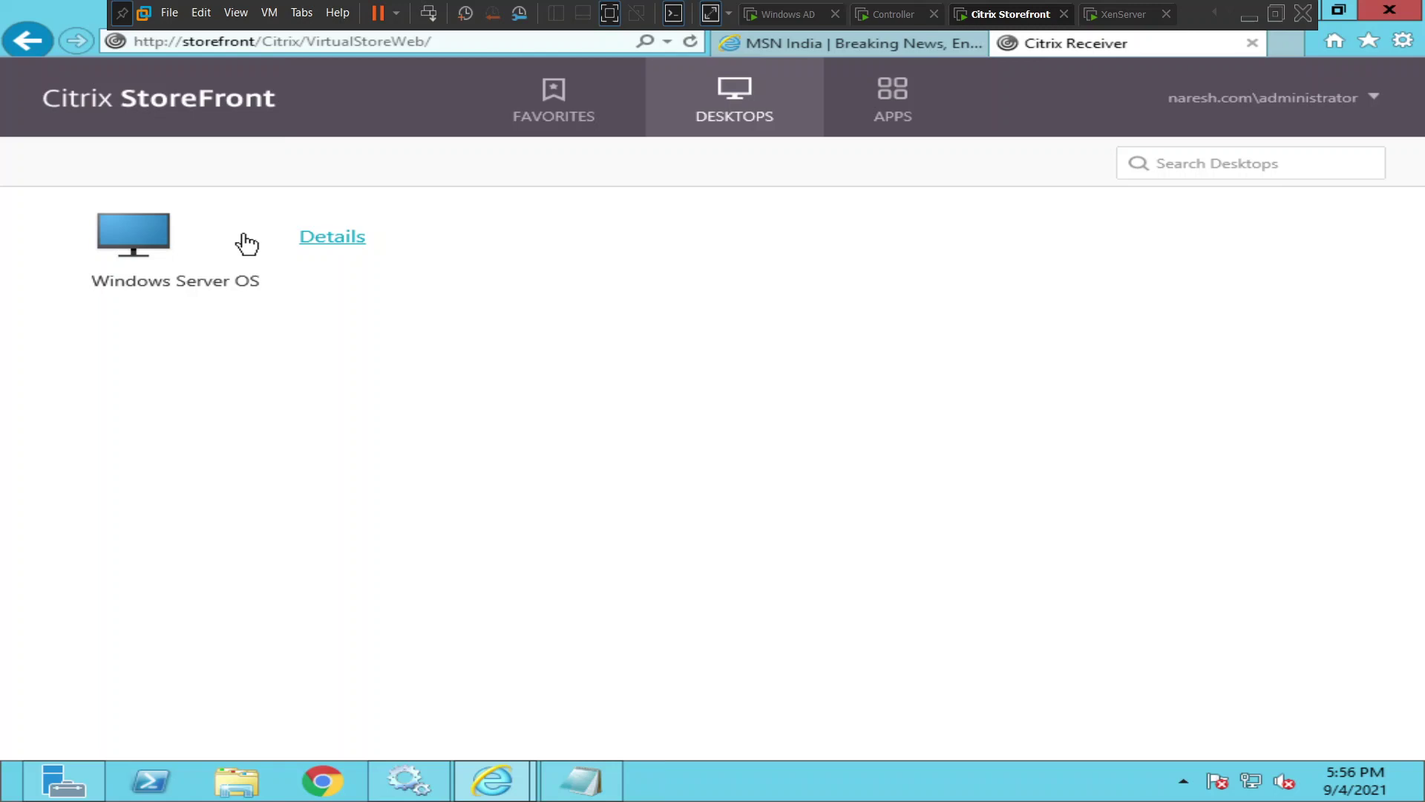
Launch the Windows Server OS desktop and go from its Start screen to the Windows Server 2012 desktop
click(154, 245)
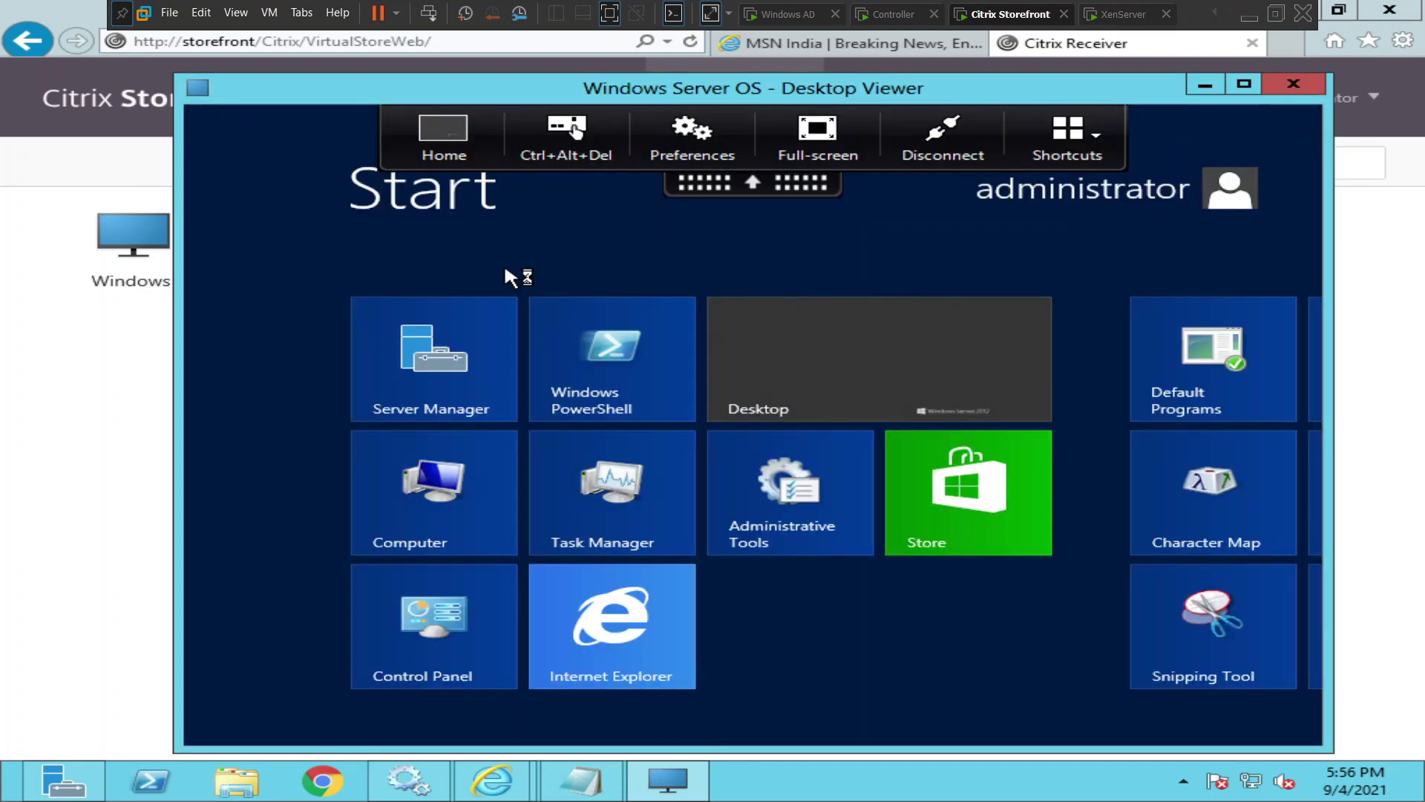
click(863, 352)
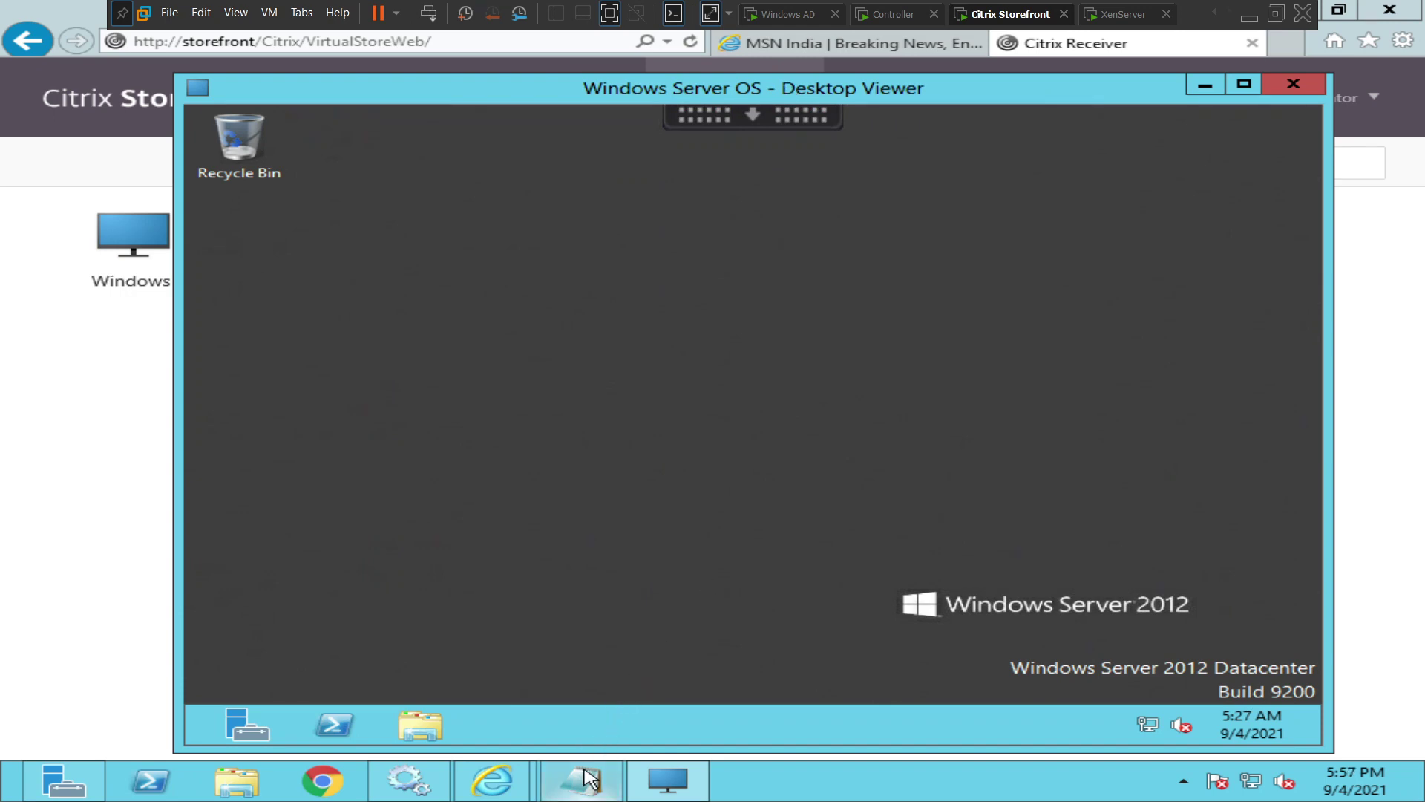
mouse_move(590, 784)
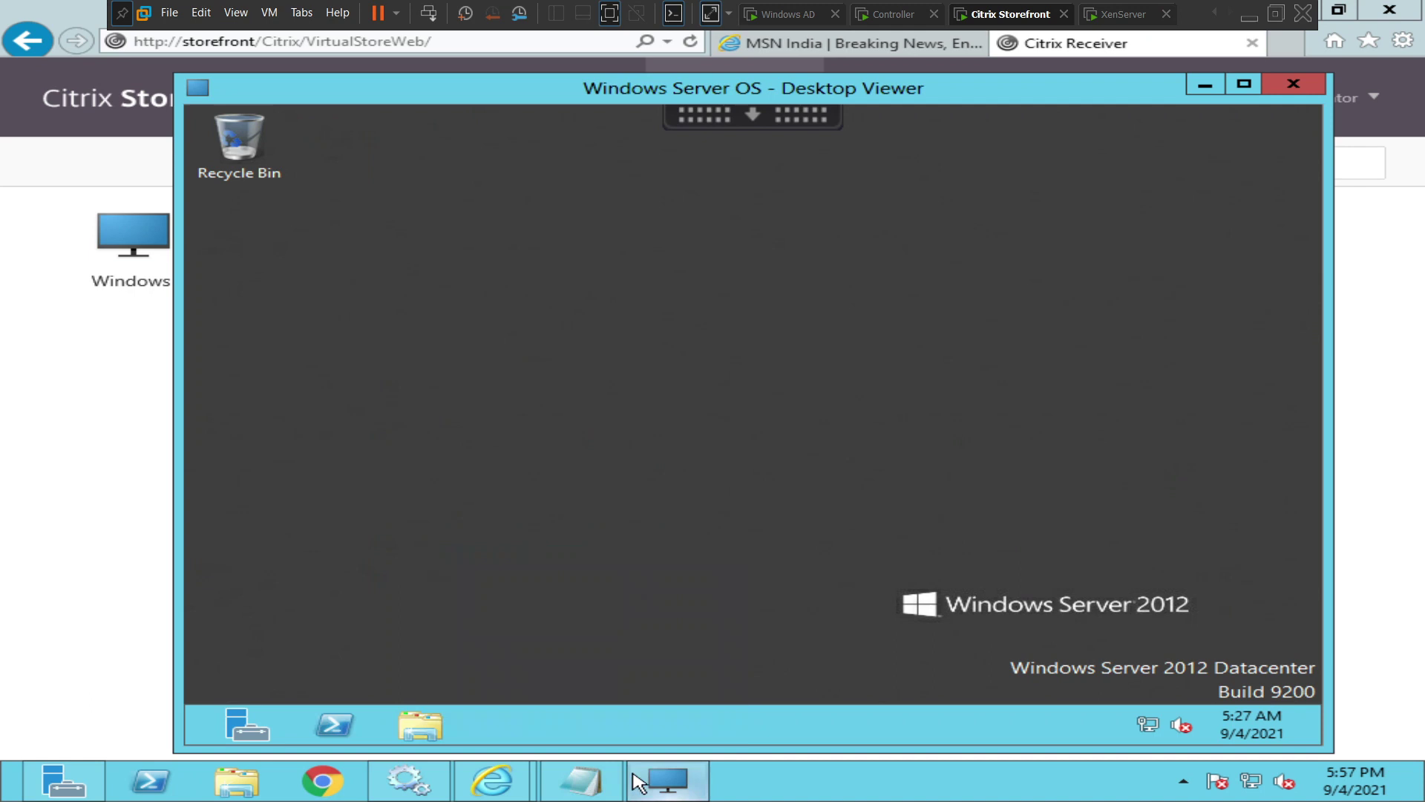
mouse_move(663, 786)
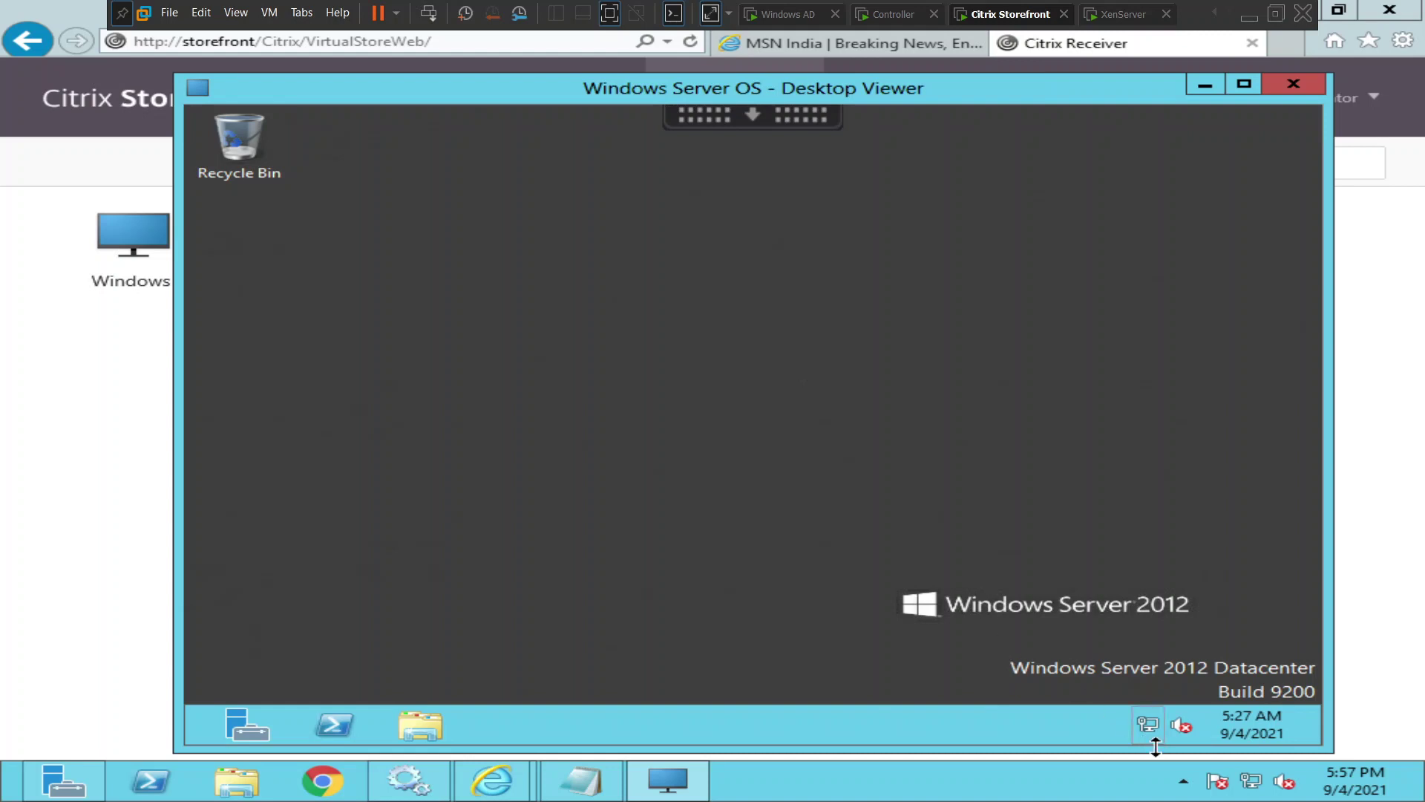
Open Connection Center from the Citrix Receiver tray icon, dismissing the licensing notification along the way
click(1181, 779)
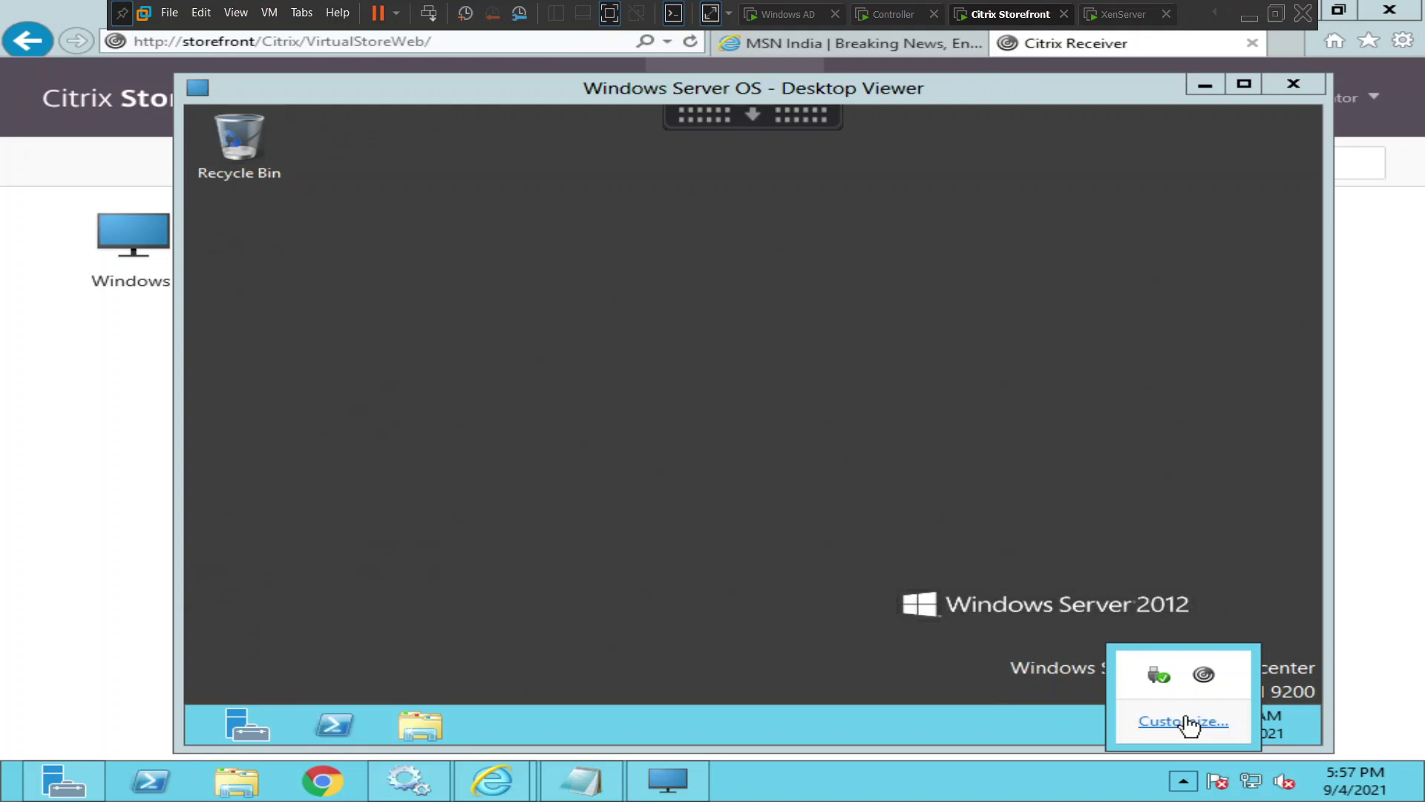
right_click(1202, 677)
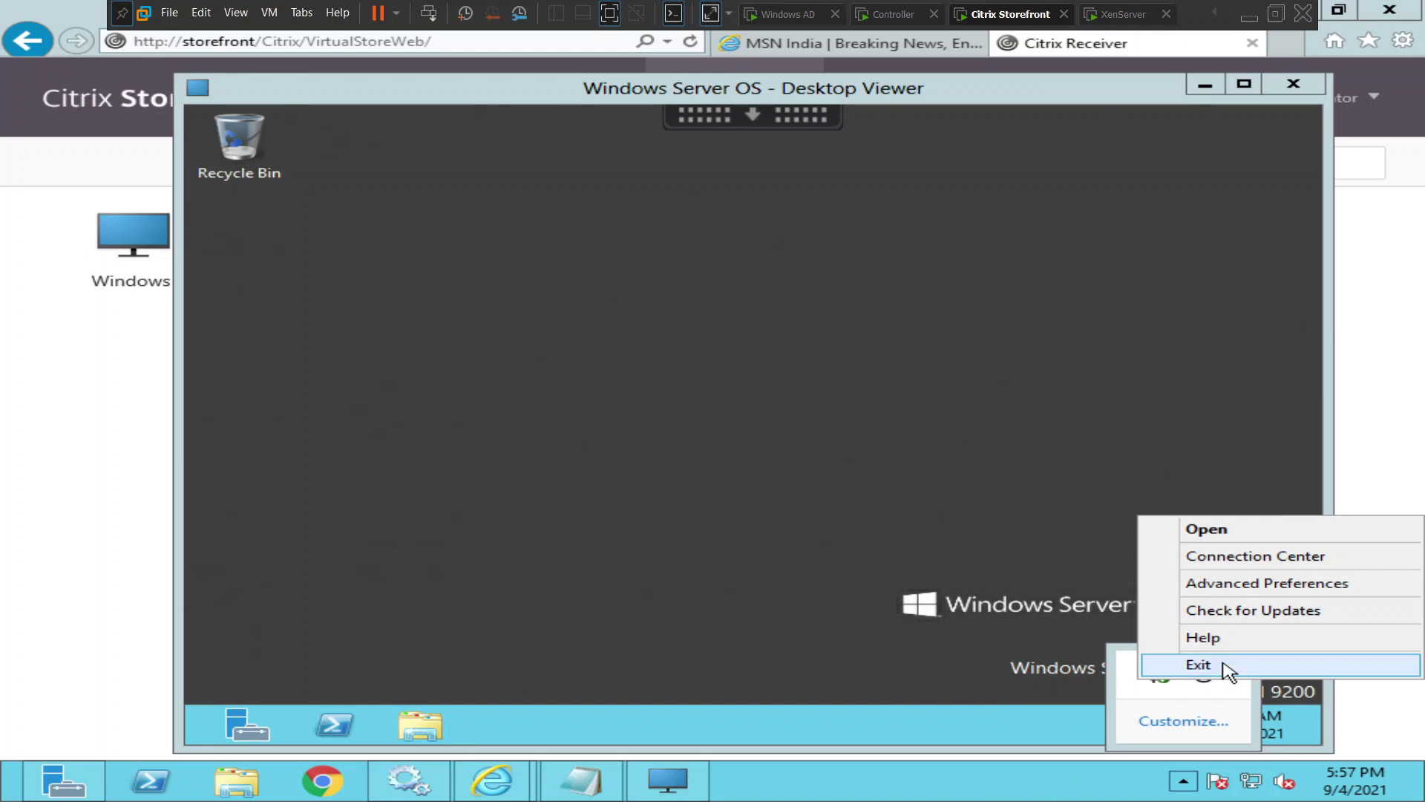
click(1238, 562)
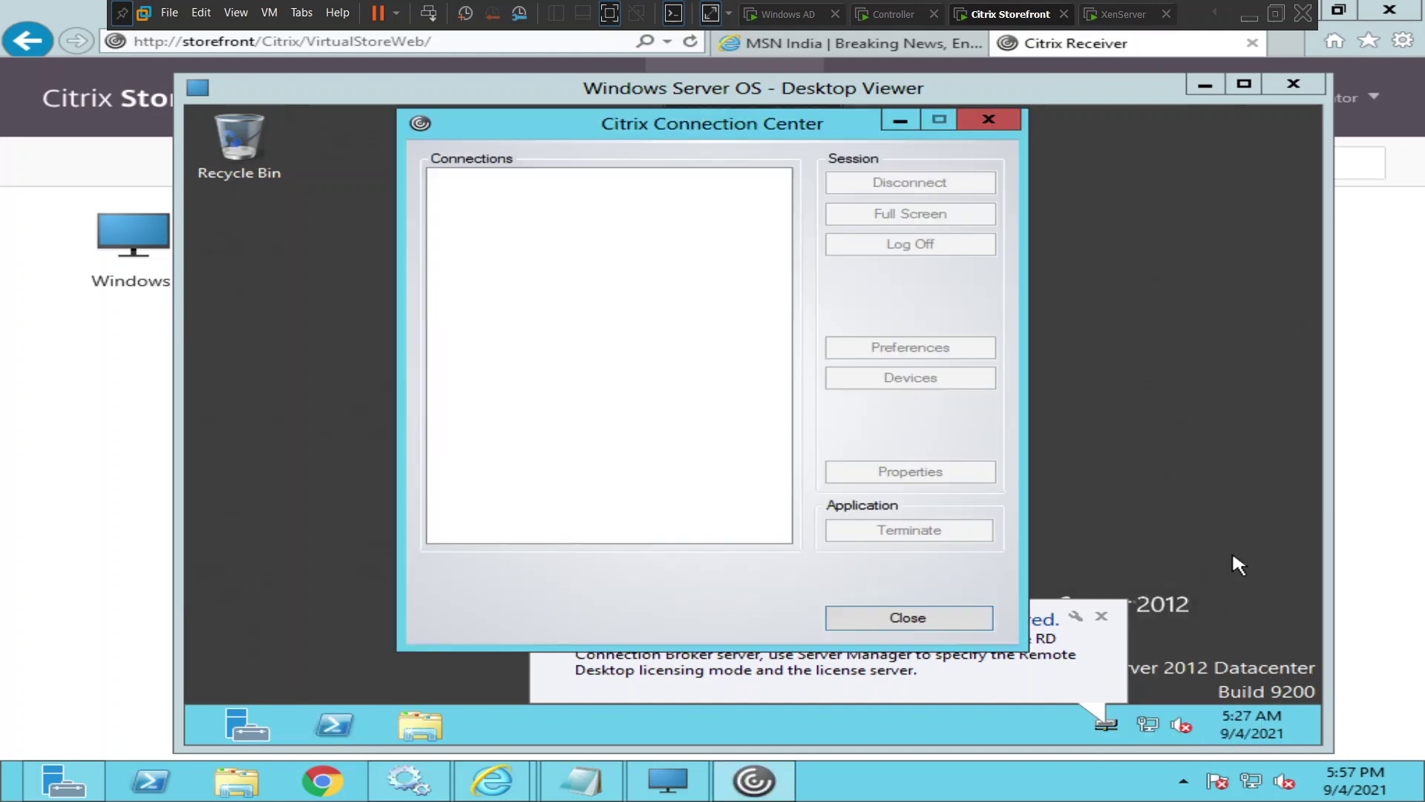
click(1101, 616)
click(1101, 616)
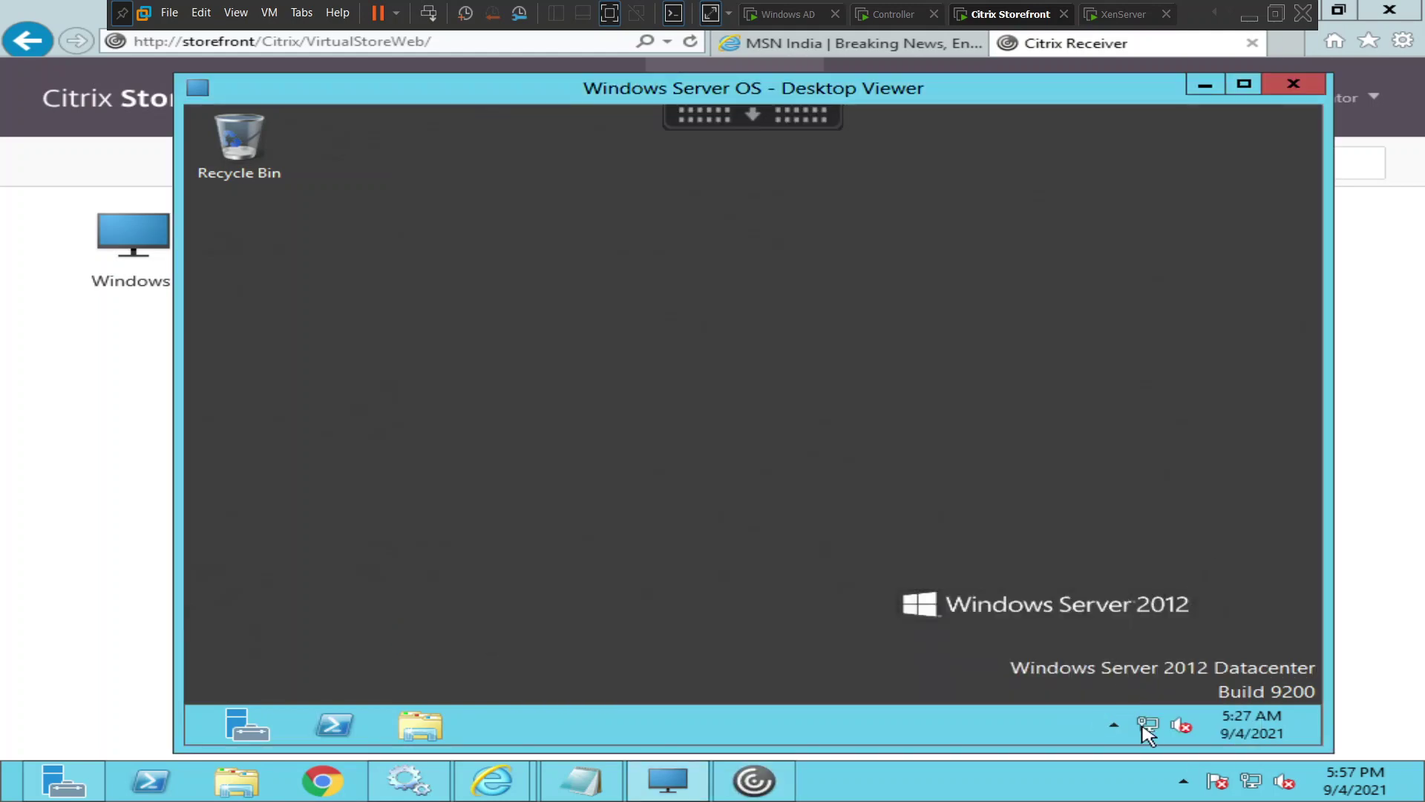
click(1114, 725)
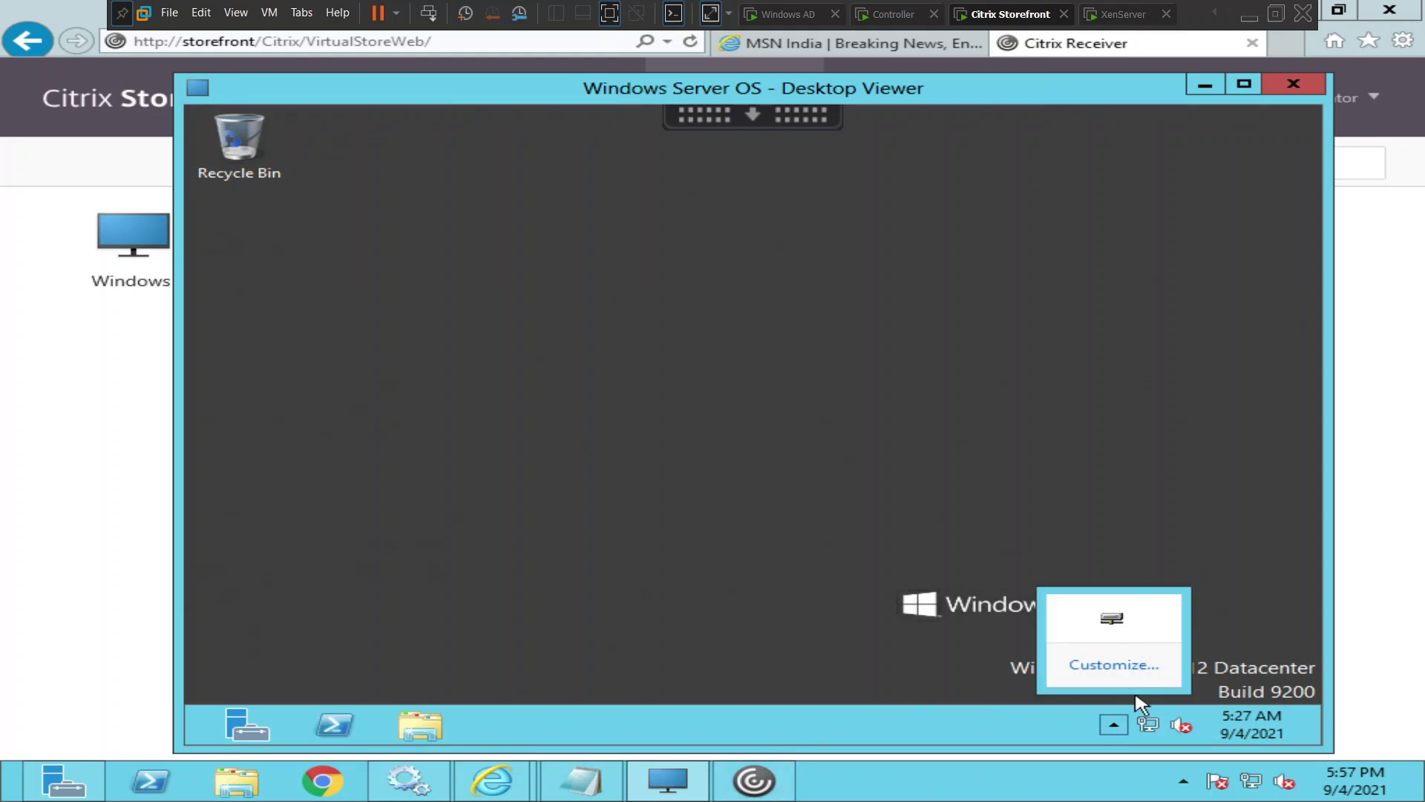
click(1114, 725)
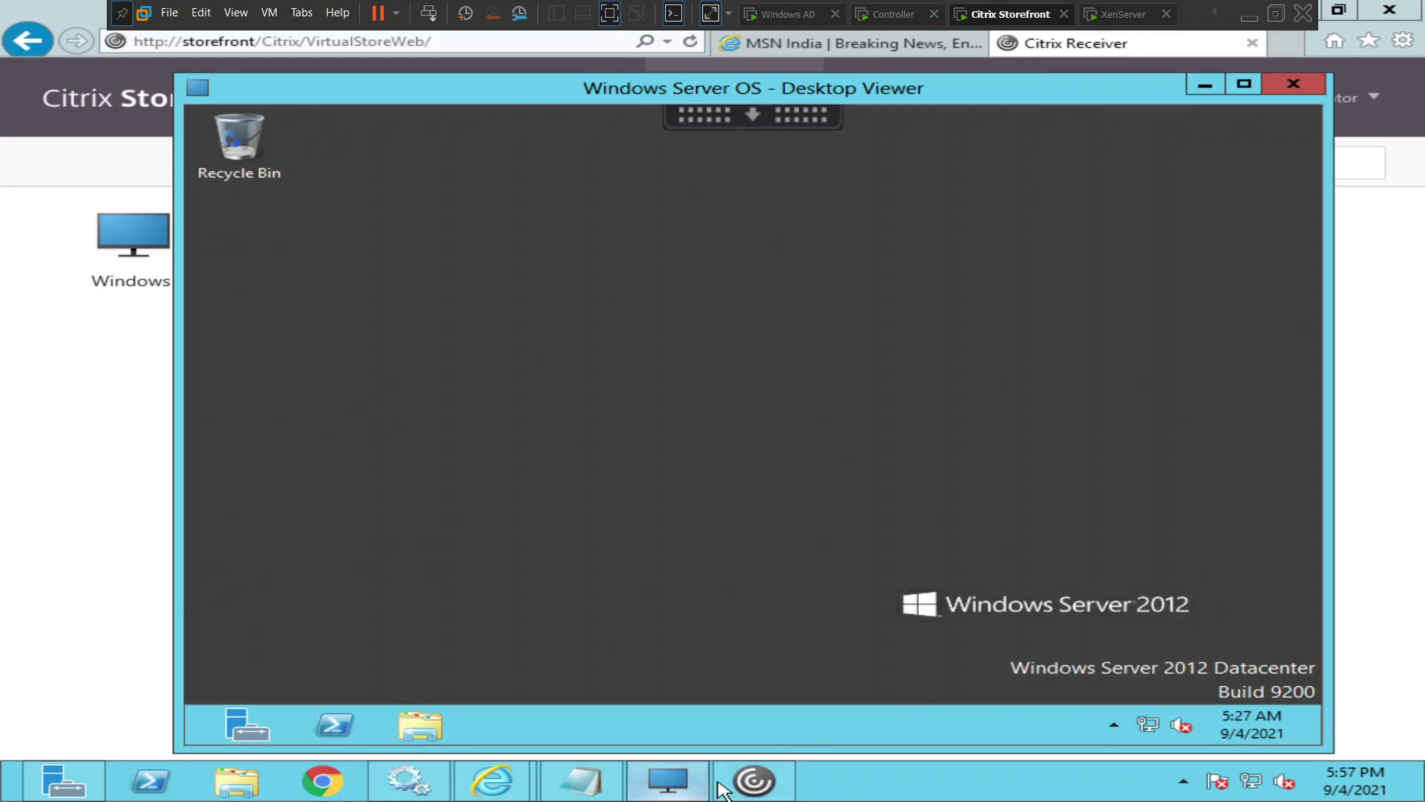
click(754, 782)
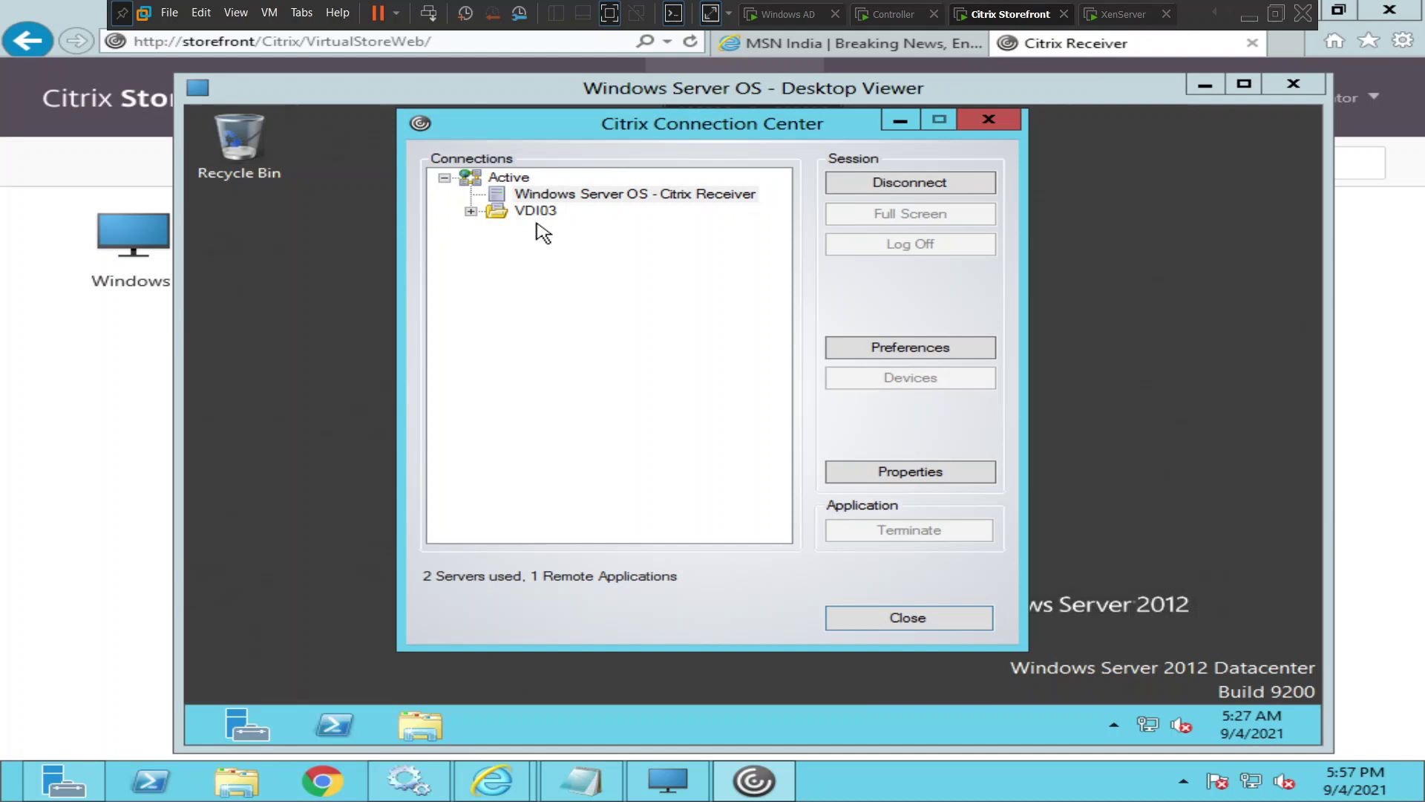
Terminate 'Untitled - Notepad - \\Remote' under VDI03, confirming with Yes and choosing Don't Save
click(470, 211)
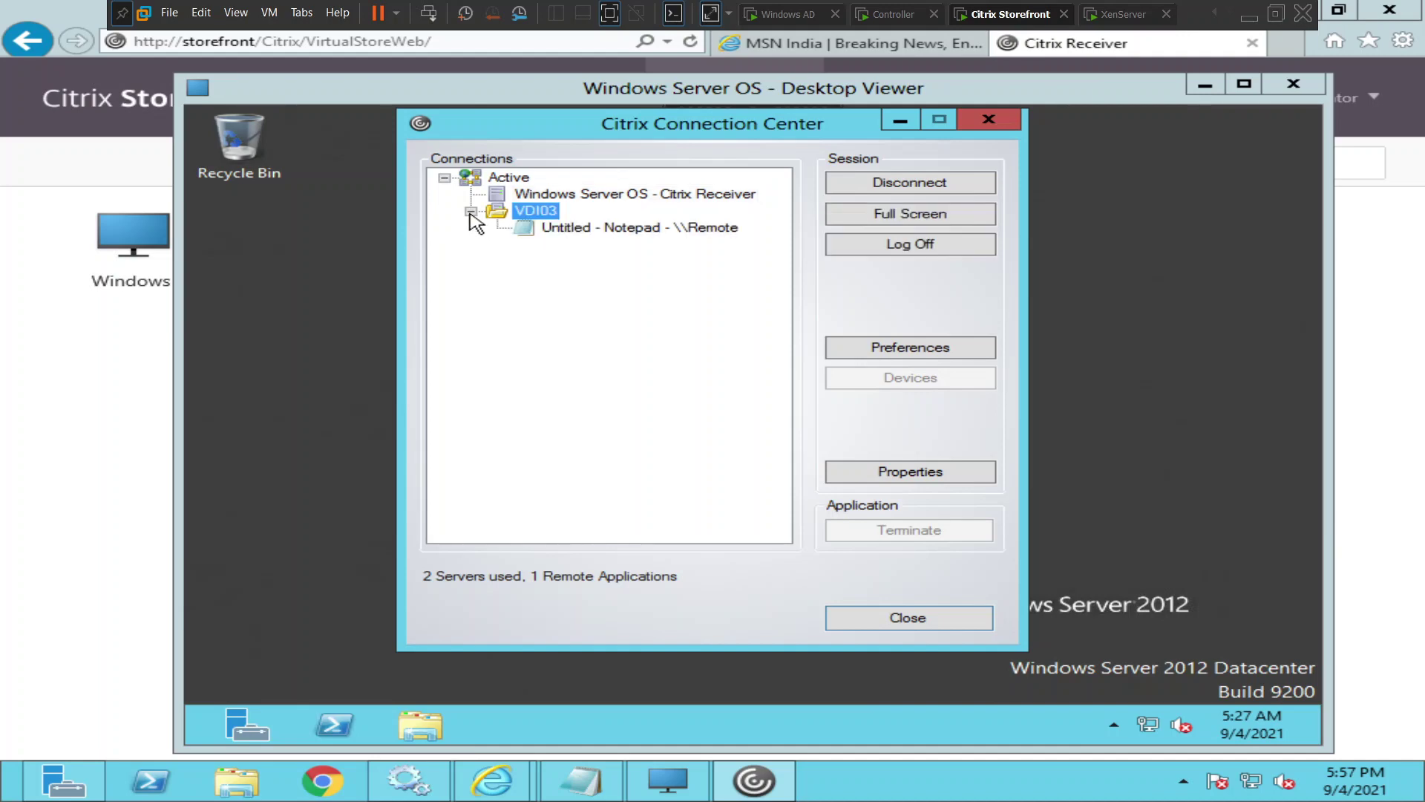
click(613, 229)
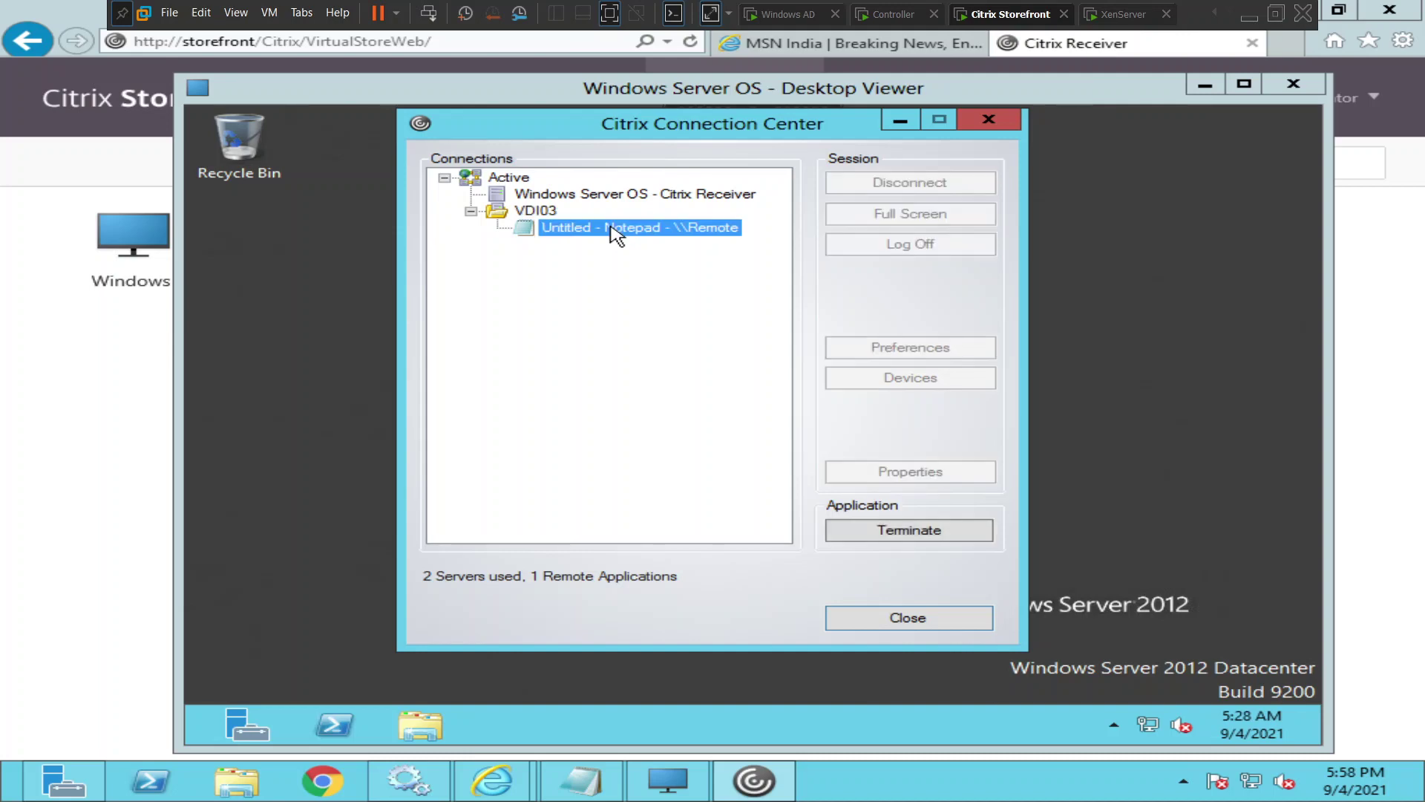
click(917, 531)
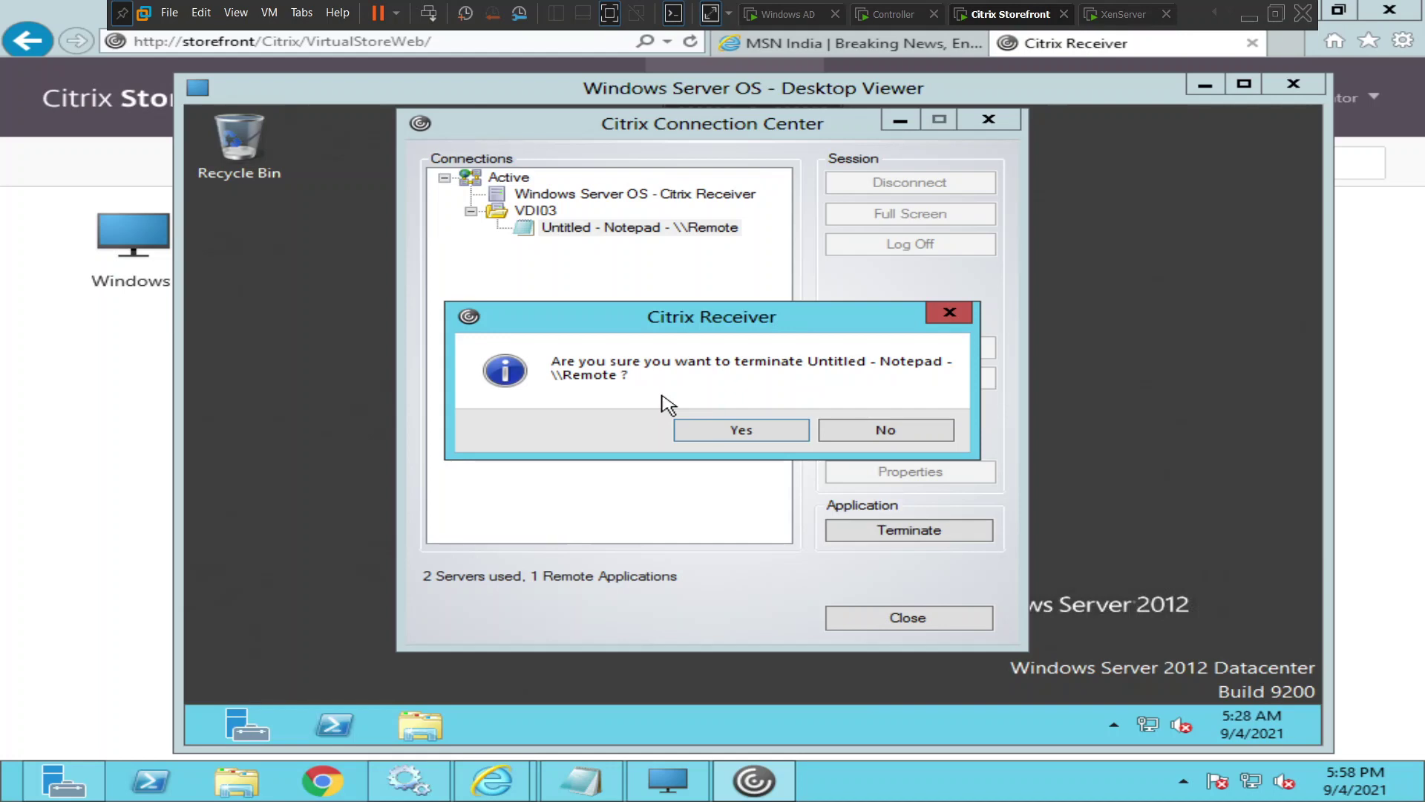
click(741, 431)
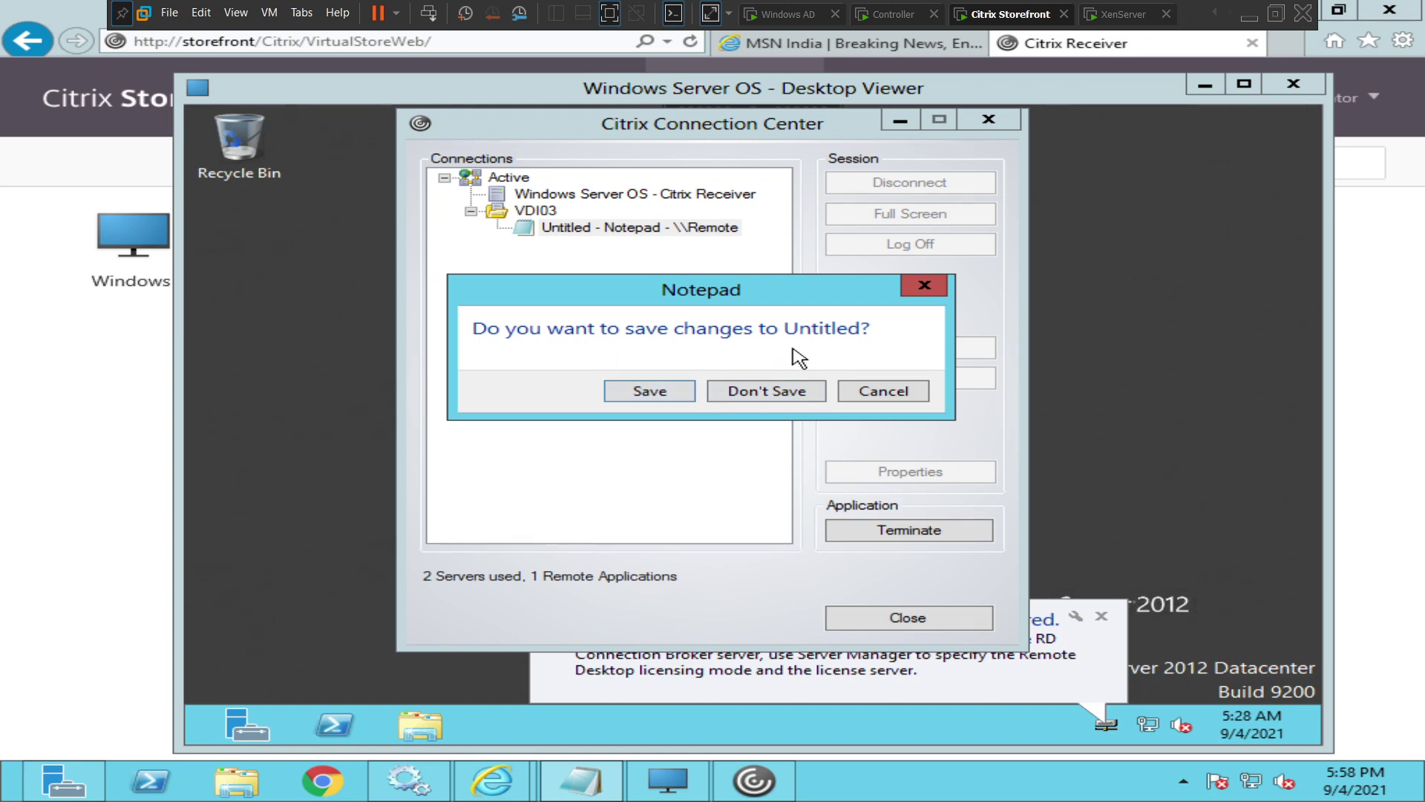
click(765, 391)
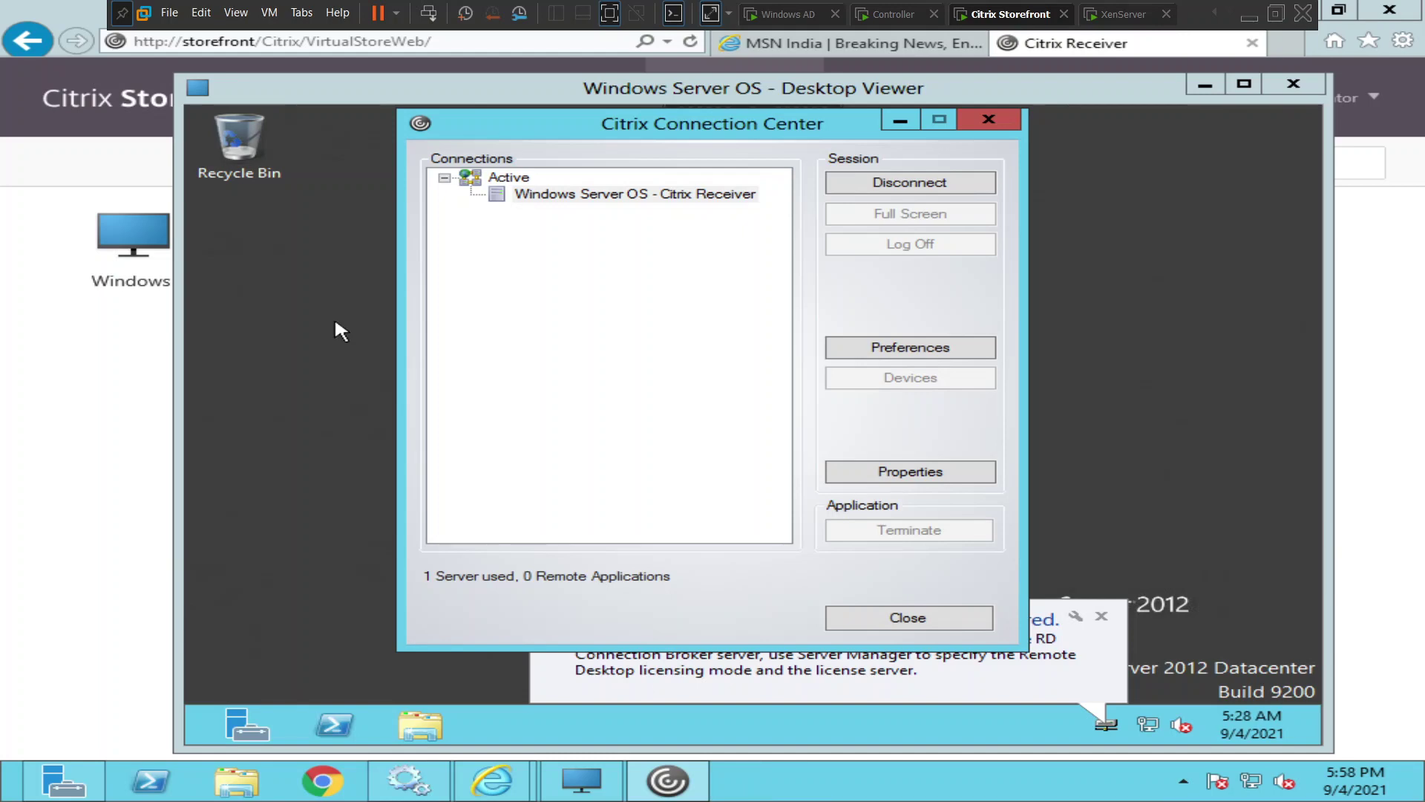
Disconnect the 'Windows Server OS - Citrix Receiver' session and confirm with Yes
click(608, 198)
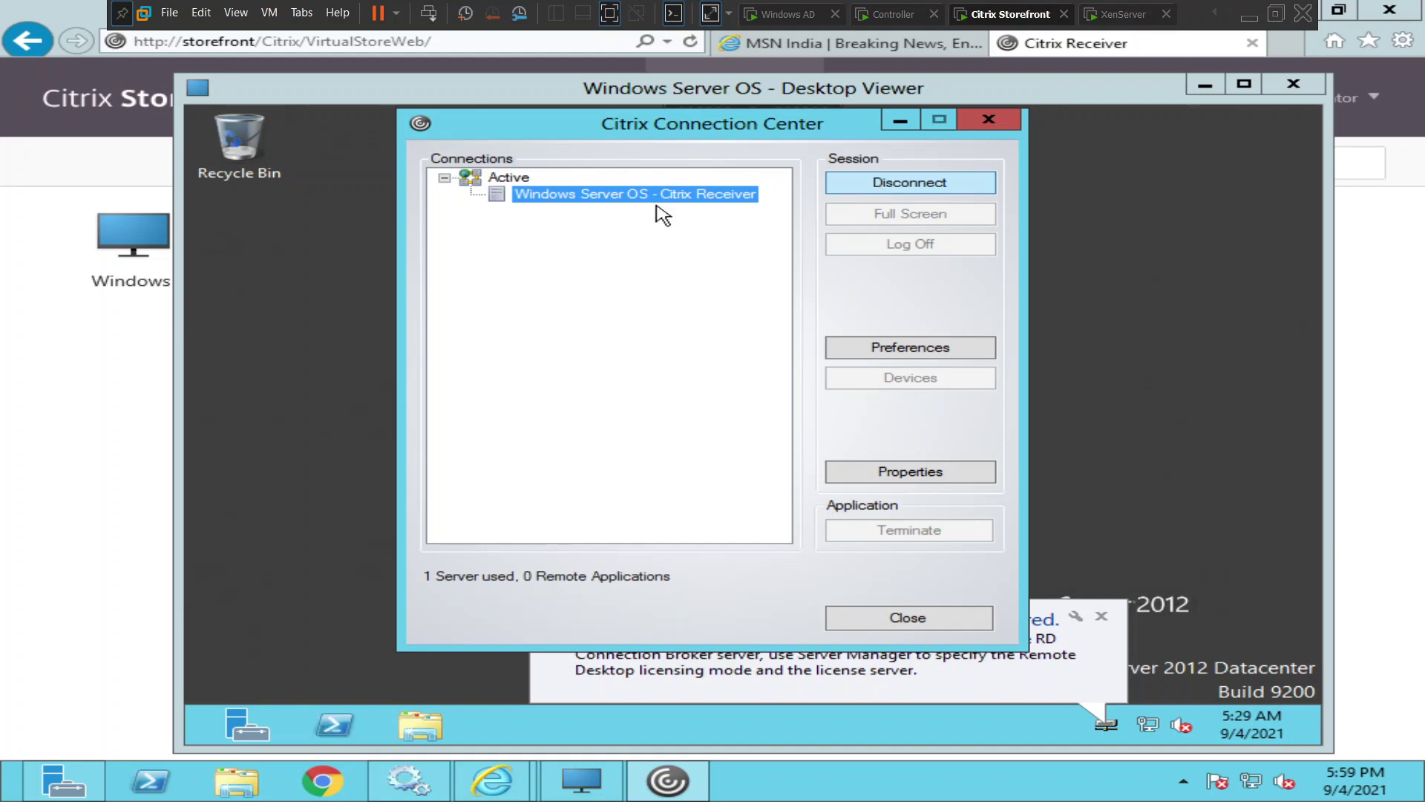
click(927, 188)
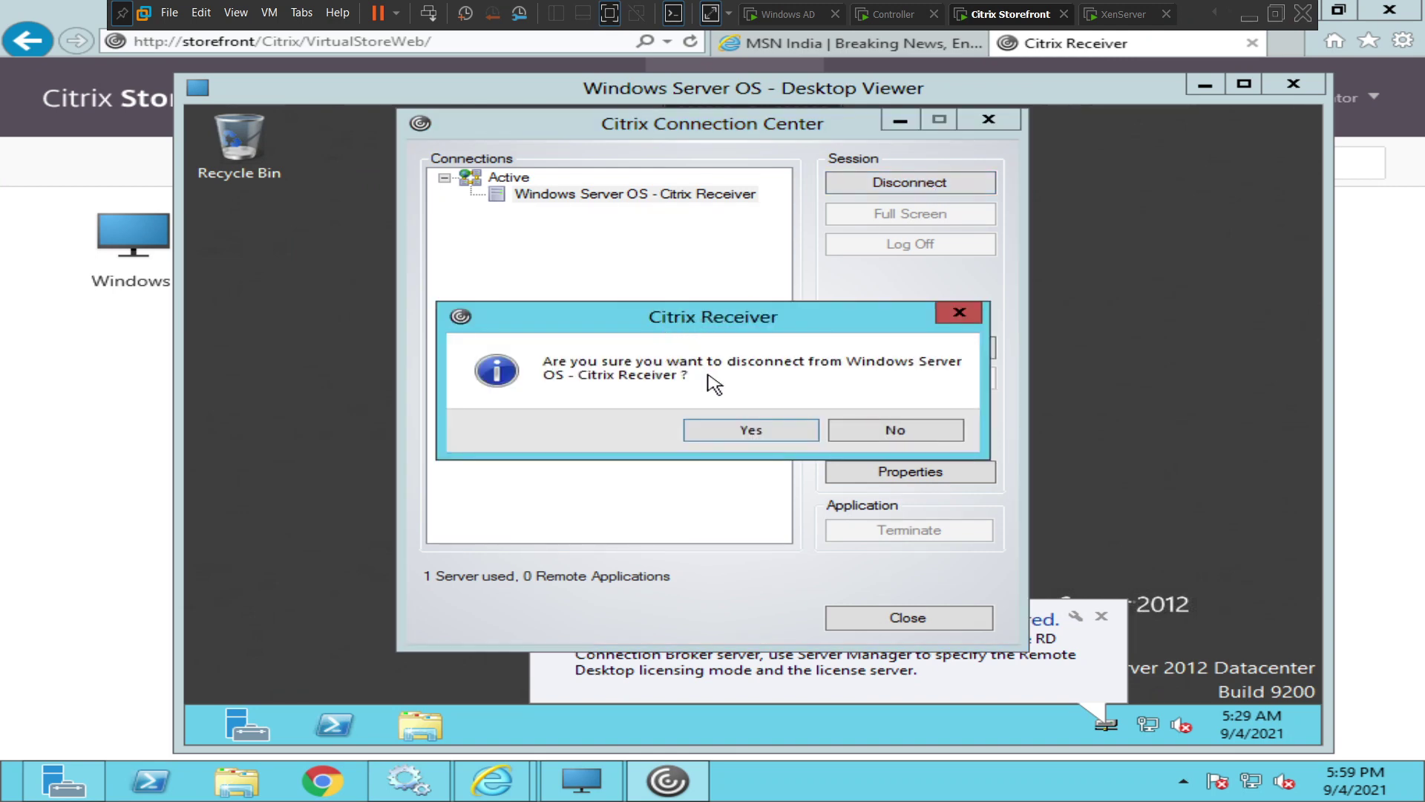
click(752, 430)
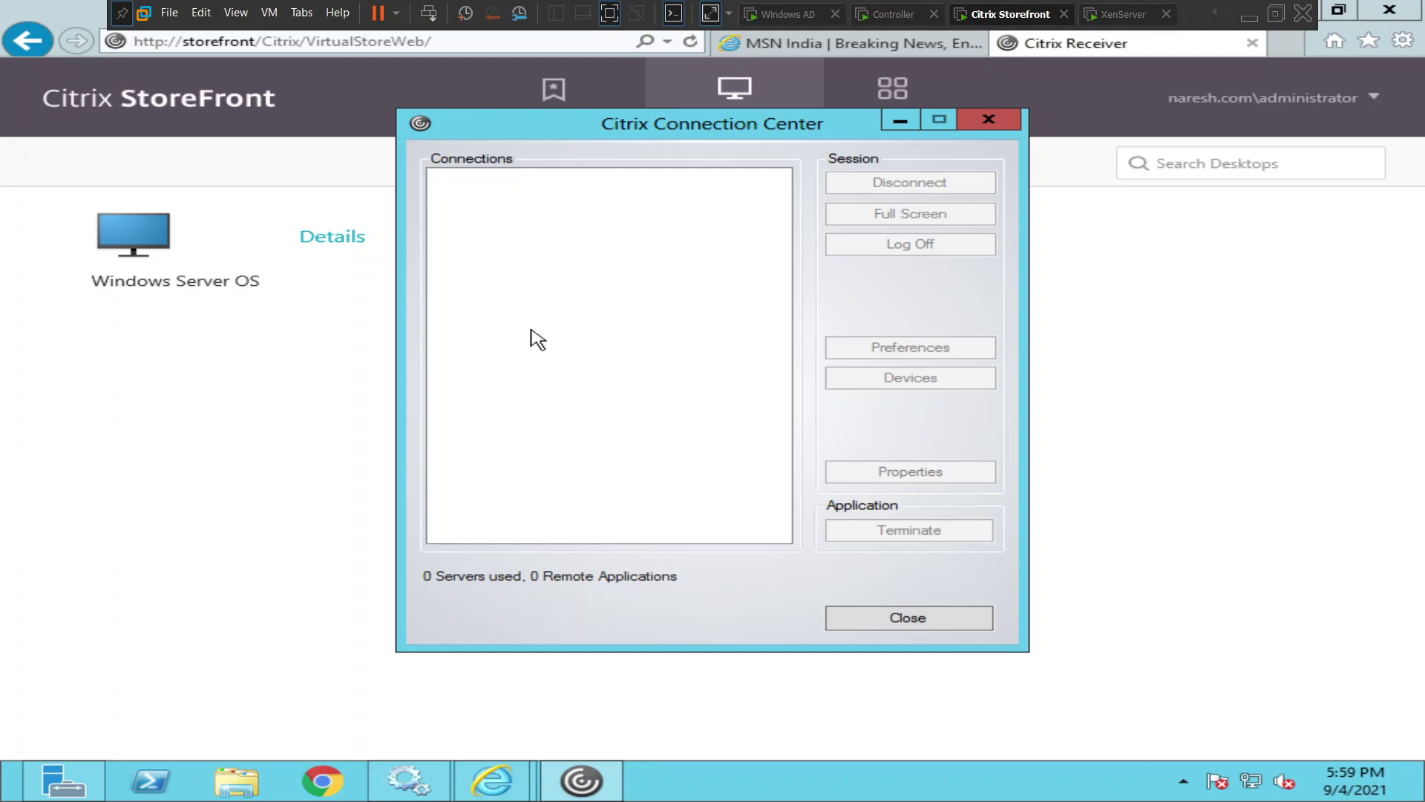
Relaunch the Windows Server OS desktop from the StoreFront Desktops tab to reconnect the session
click(159, 239)
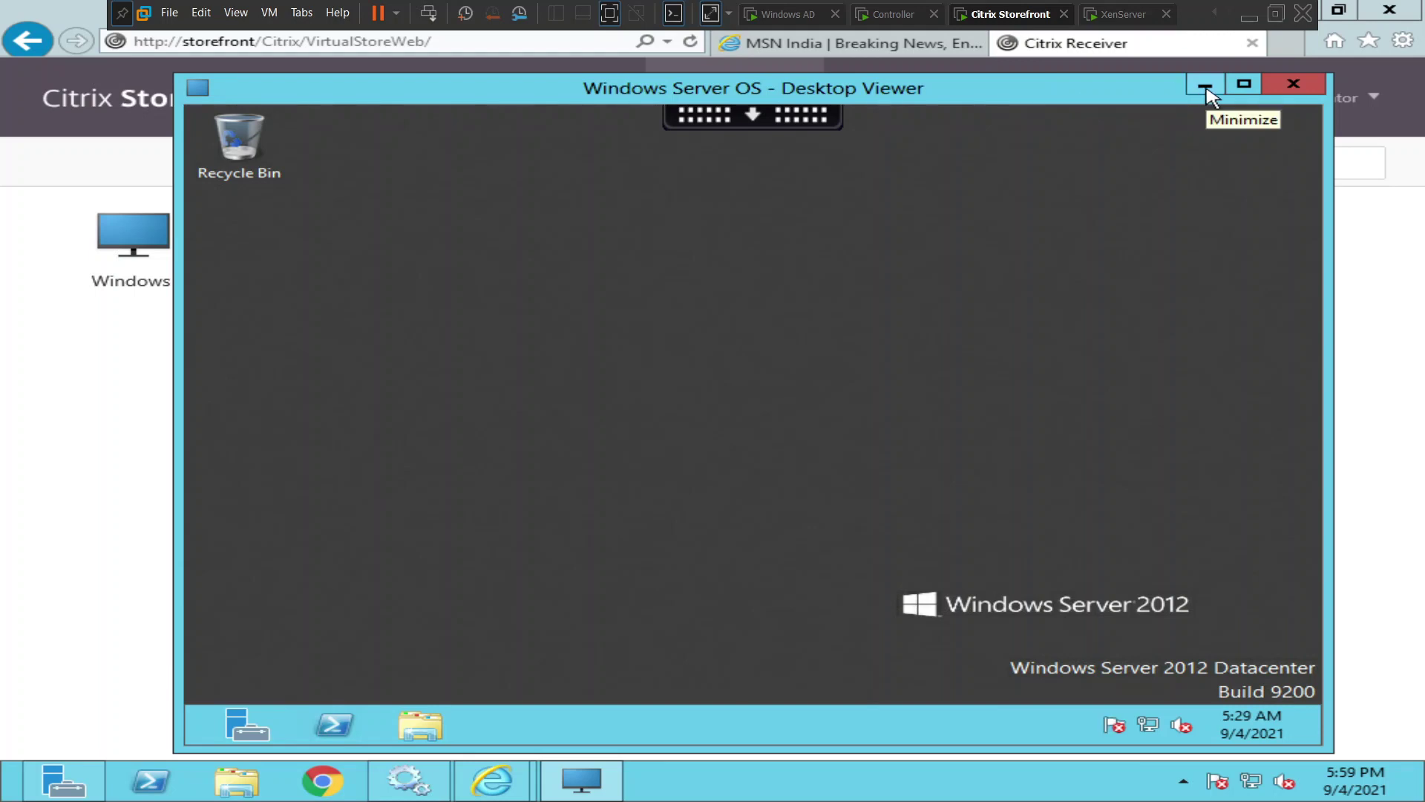
Minimize the Desktop Viewer window and reveal the hidden notification-area icons
click(1205, 88)
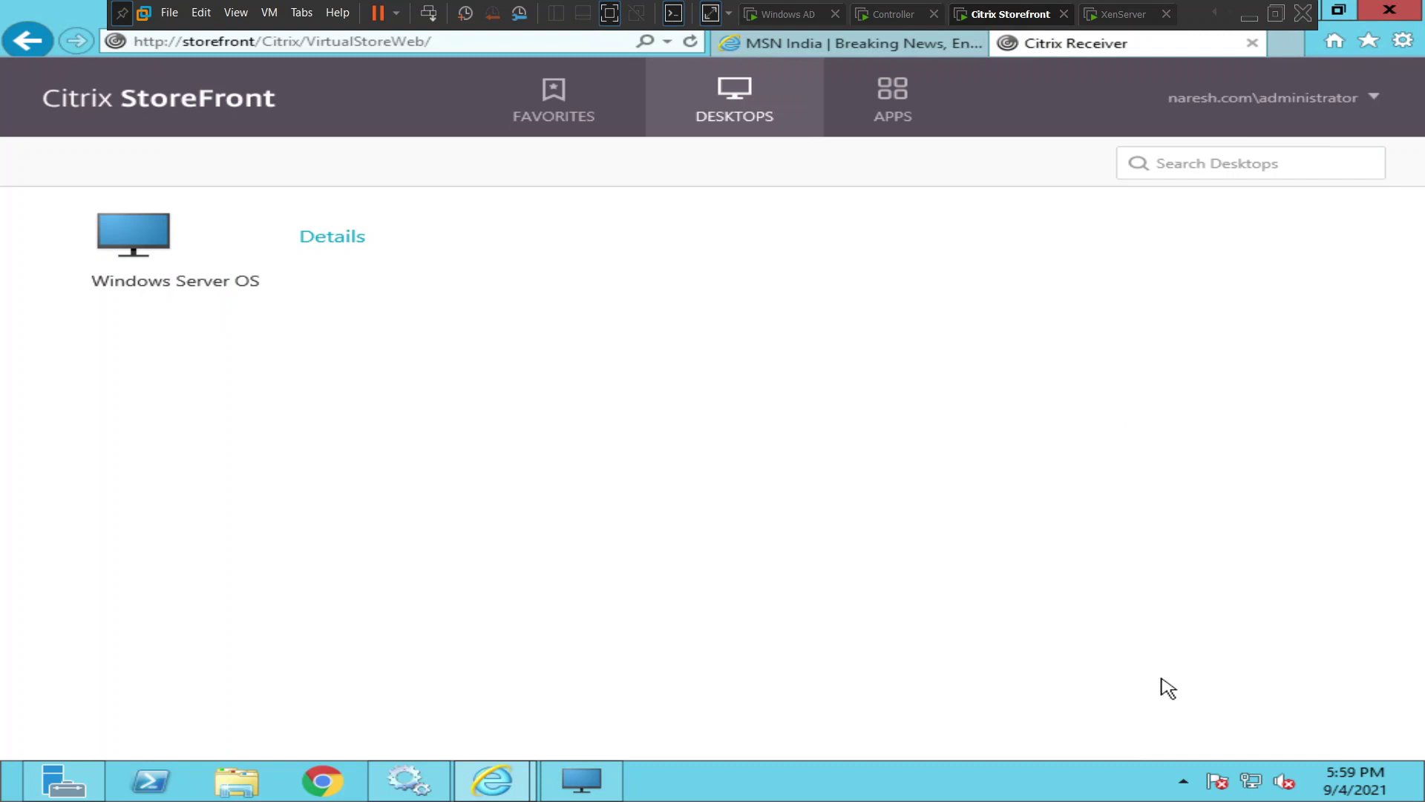
click(1182, 779)
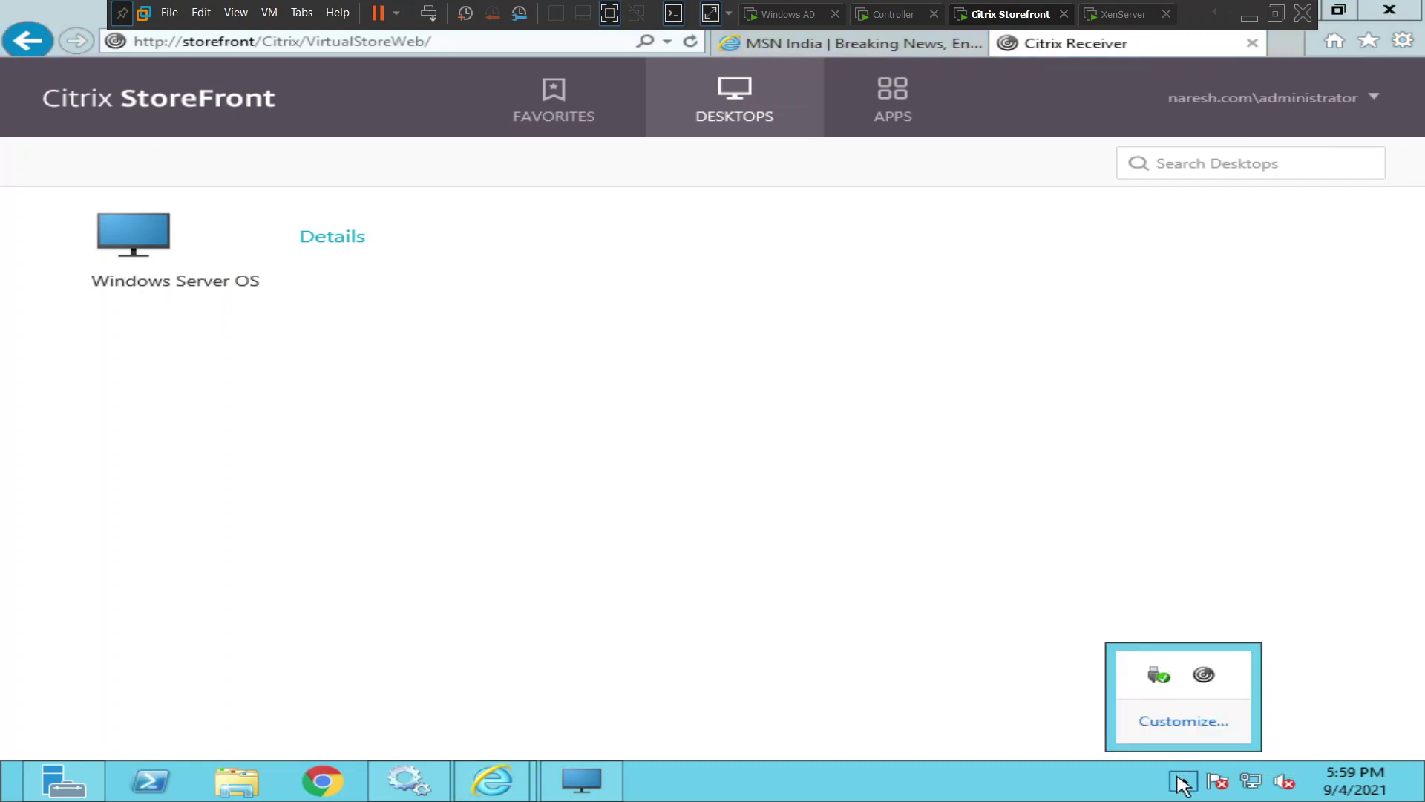